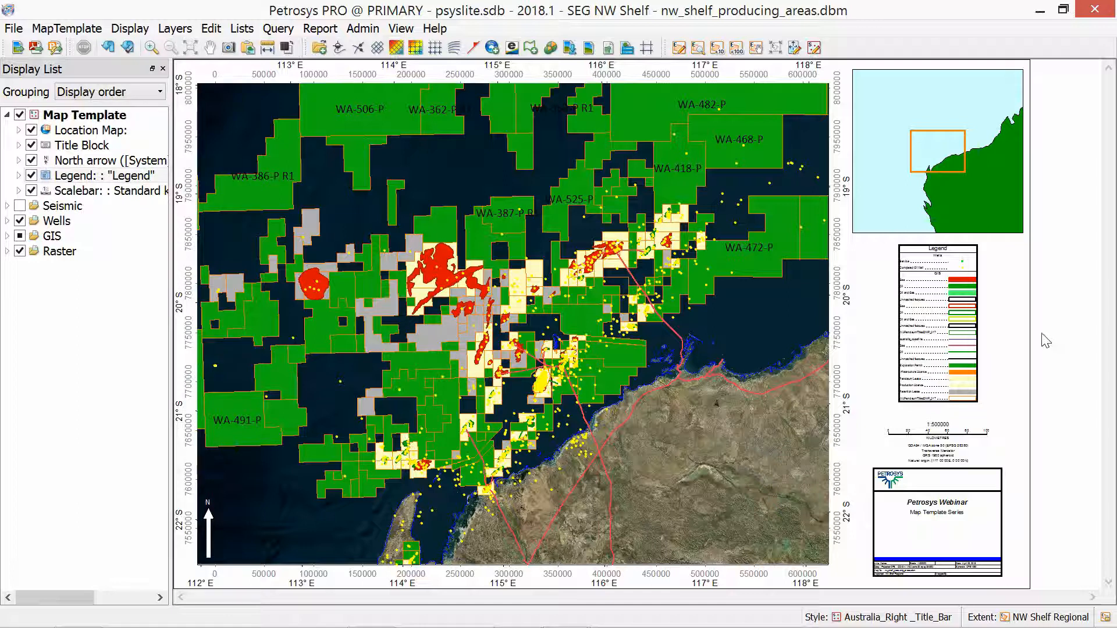
# Open the map template's page setup and scaling settings, examine the available page size modes and keep Screen
pyautogui.click(72, 29)
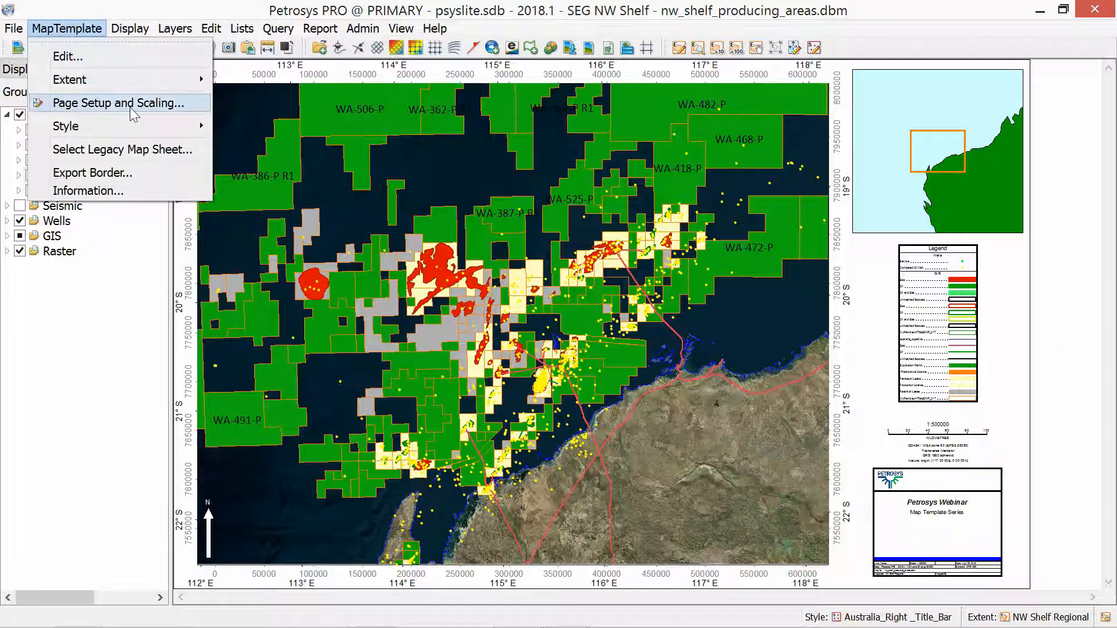
pyautogui.click(109, 334)
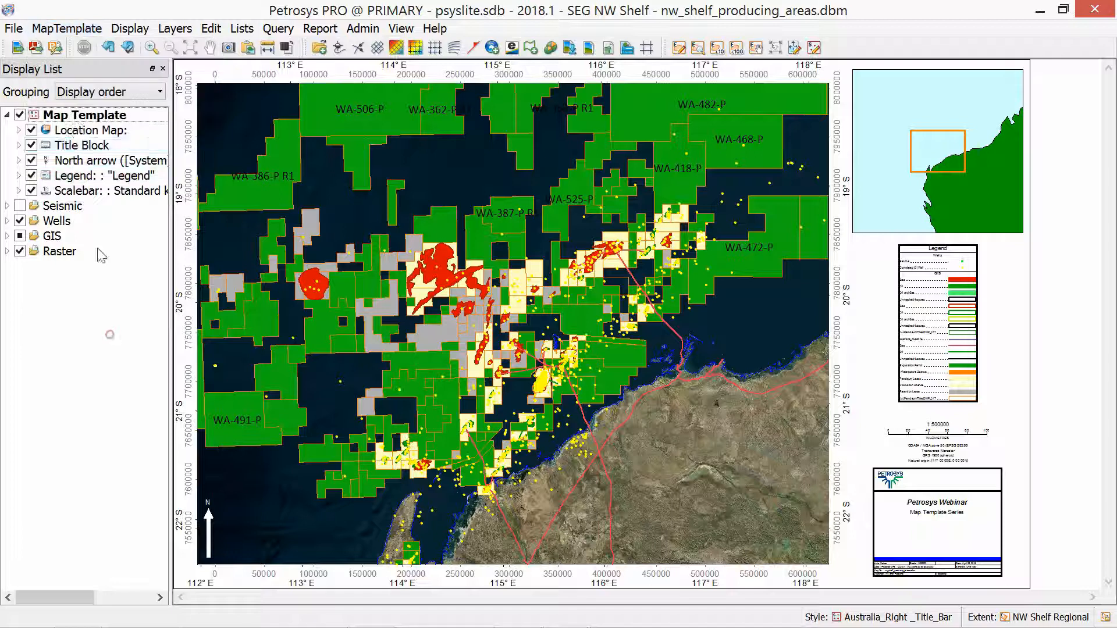
pyautogui.doubleClick(75, 118)
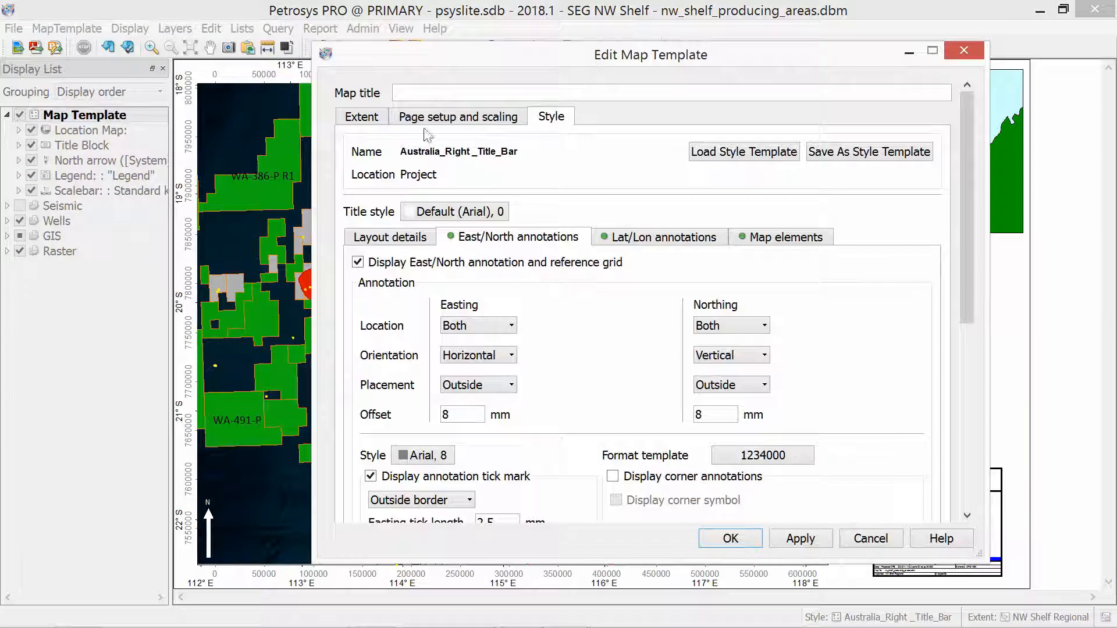
pyautogui.click(440, 119)
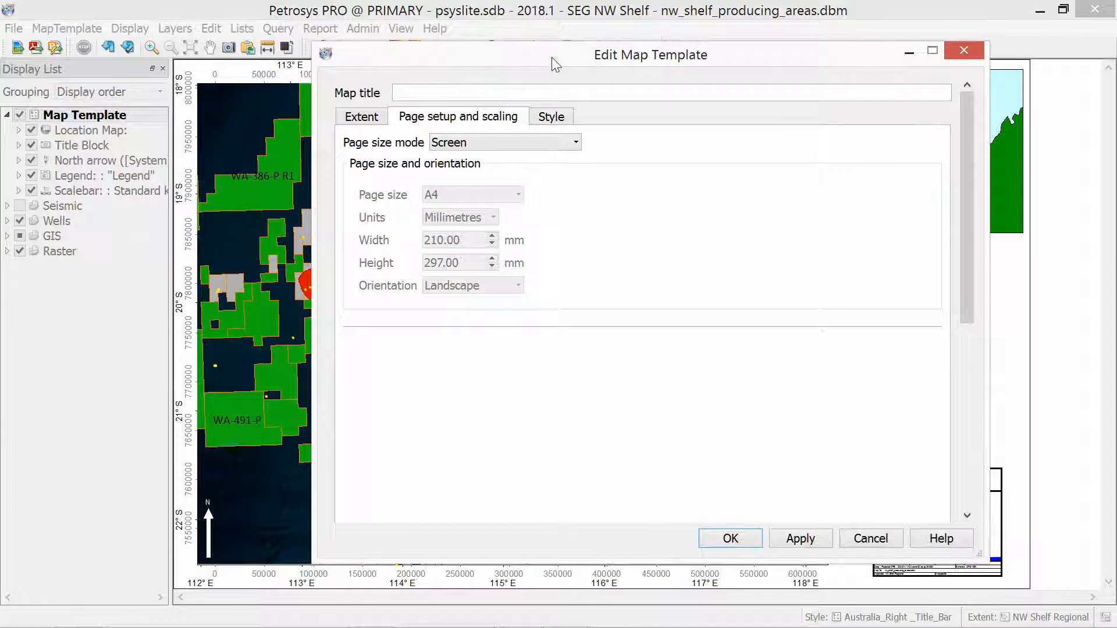
pyautogui.moveTo(552, 59); pyautogui.dragTo(644, 43)
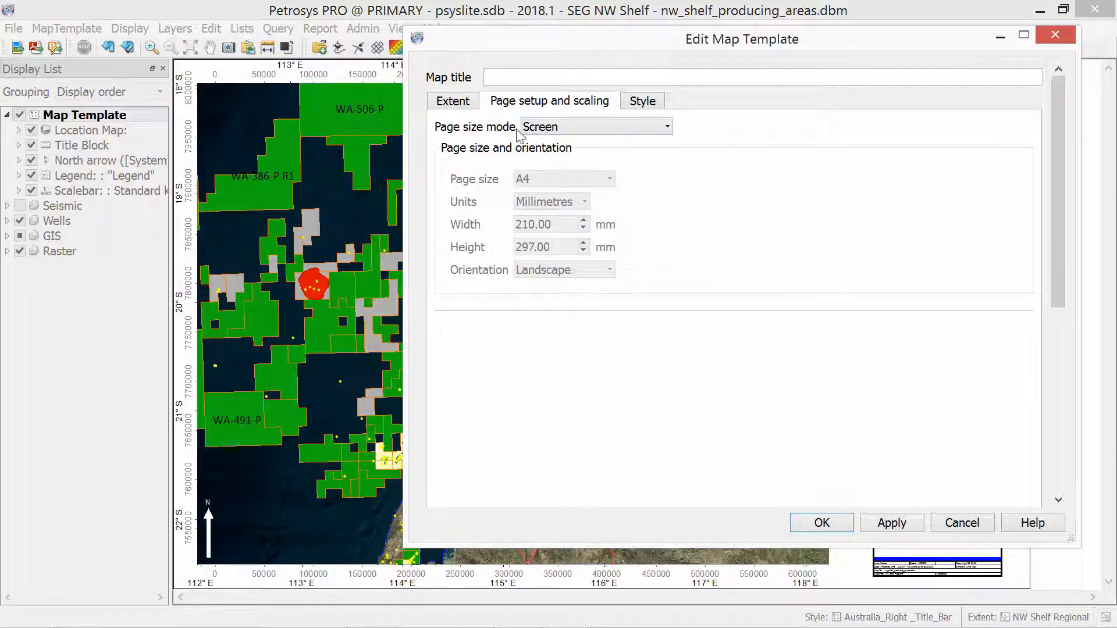
pyautogui.click(552, 127)
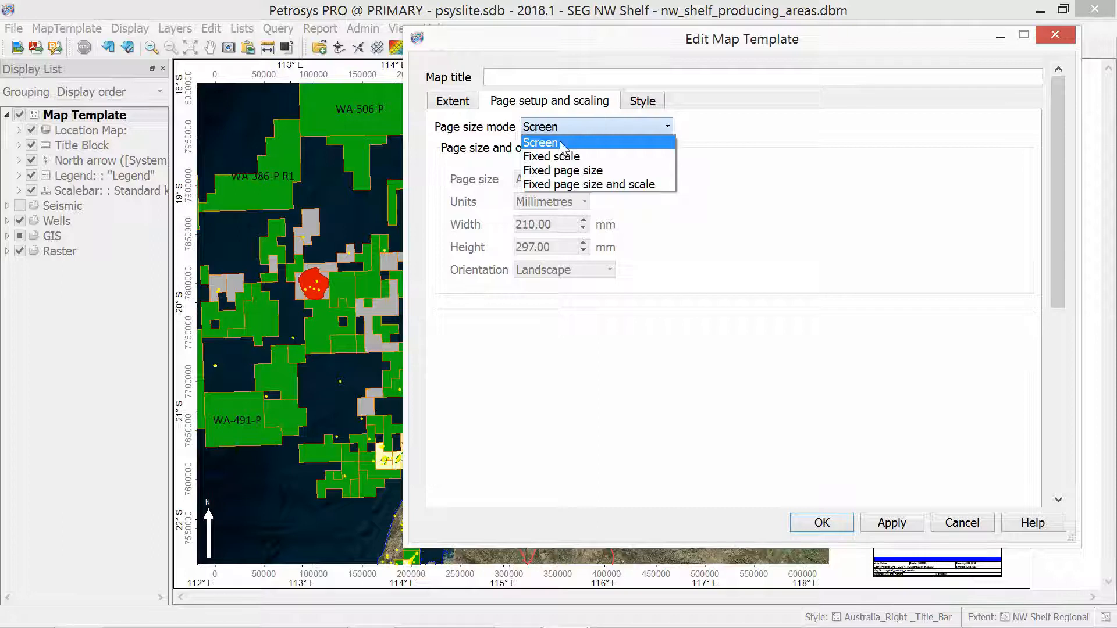
pyautogui.click(731, 124)
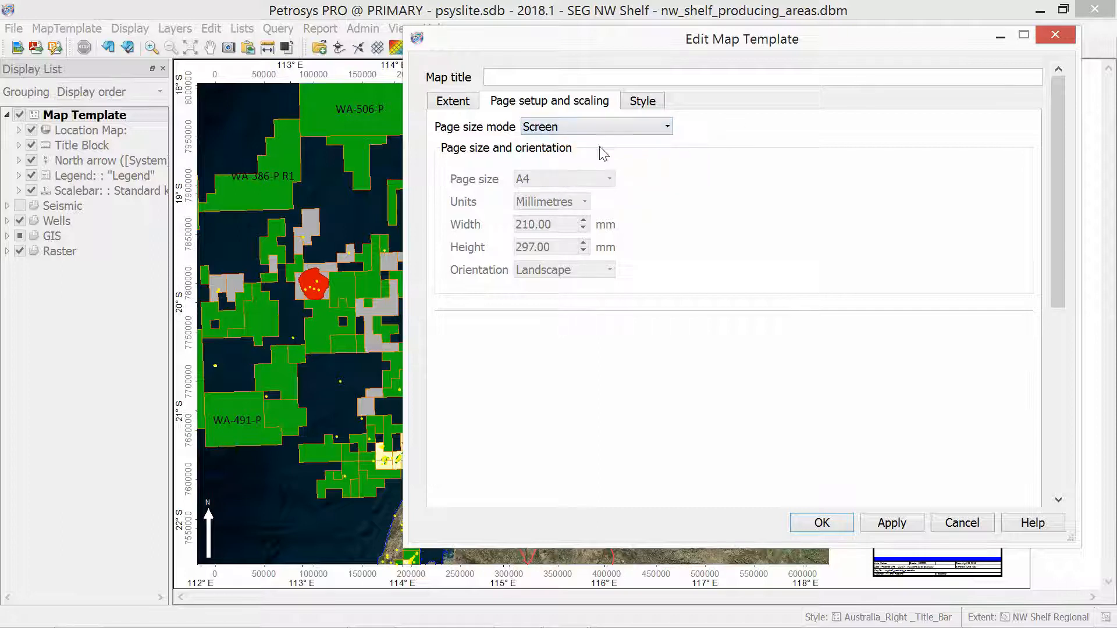
pyautogui.click(832, 523)
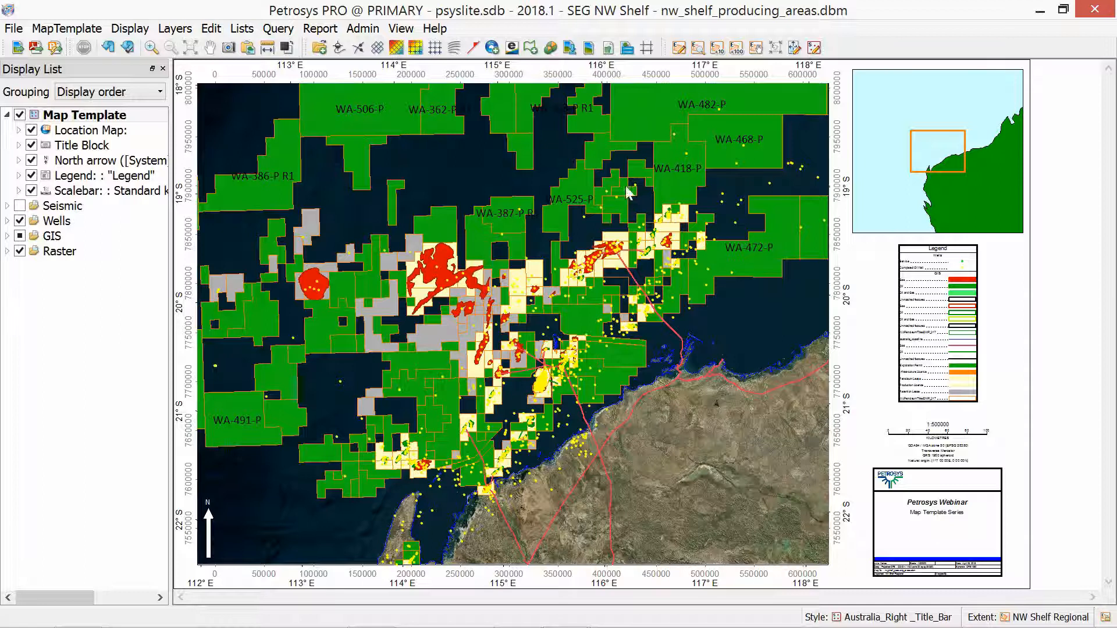
pyautogui.click(14, 29)
pyautogui.moveTo(114, 189)
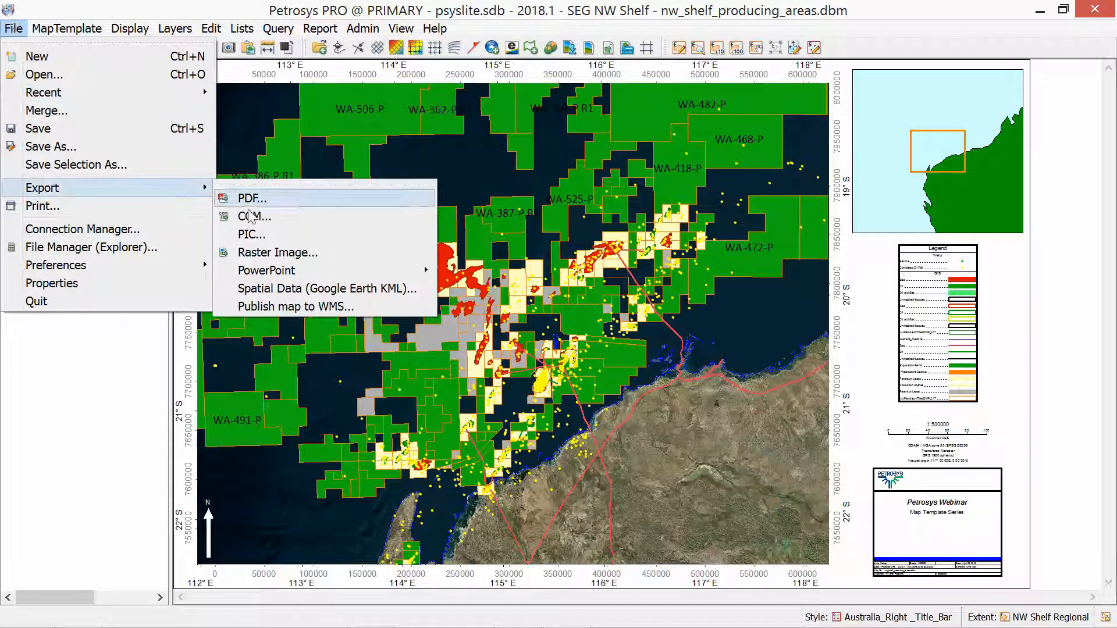
pyautogui.click(147, 360)
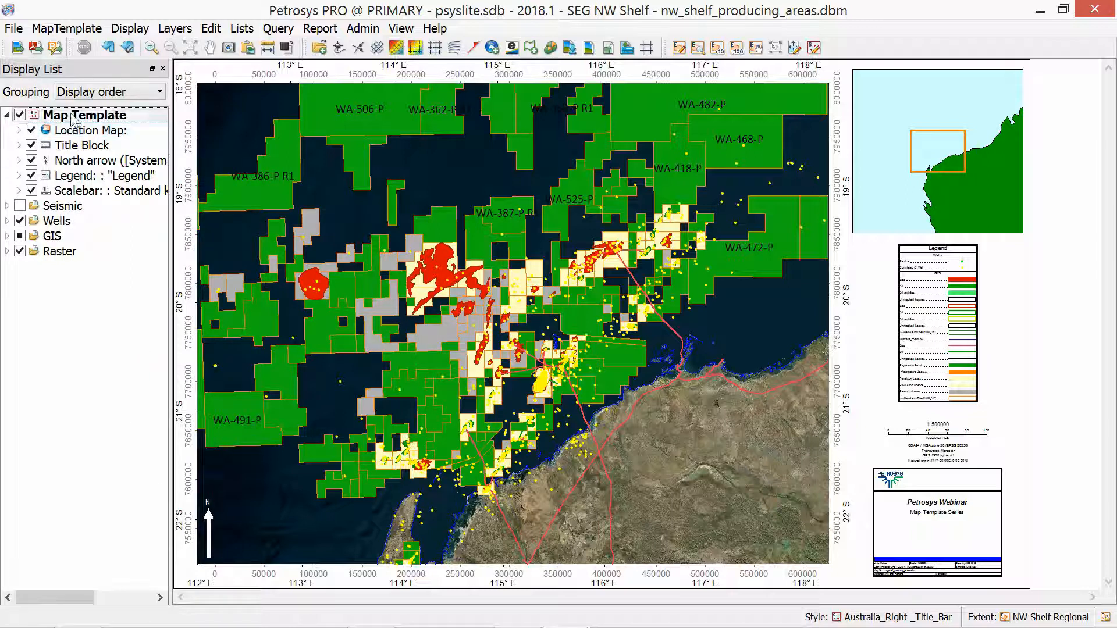
# Switch to PowerPoint, place it beside the map window, export the map onto the DEMO slide and view the slide enlarged
pyautogui.moveTo(522, 624)
pyautogui.click(370, 611)
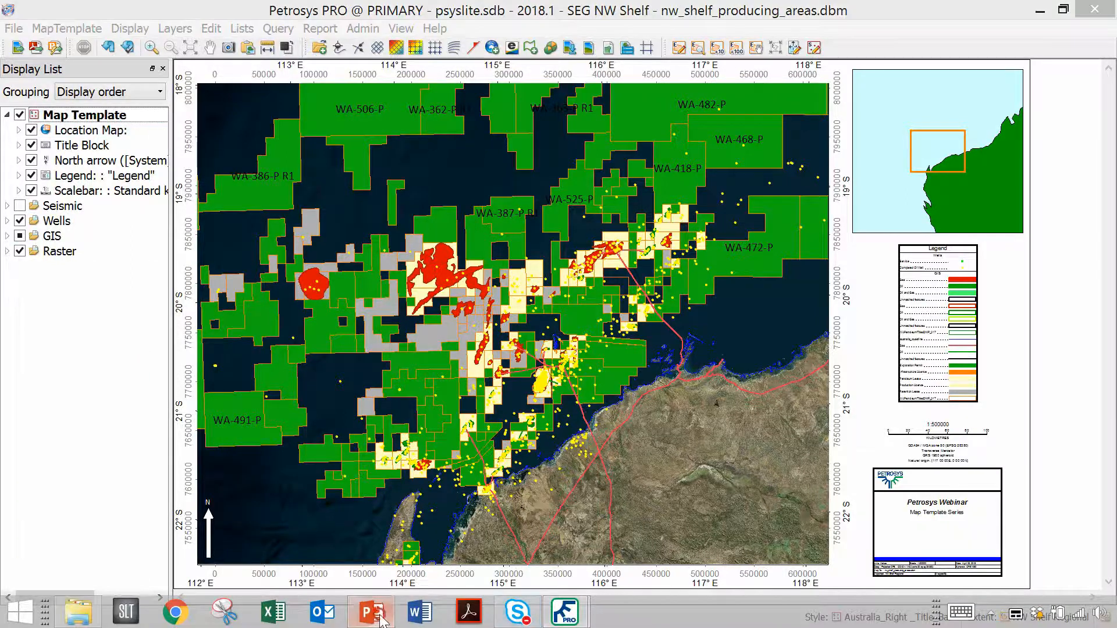
pyautogui.moveTo(817, 8); pyautogui.dragTo(1114, 23)
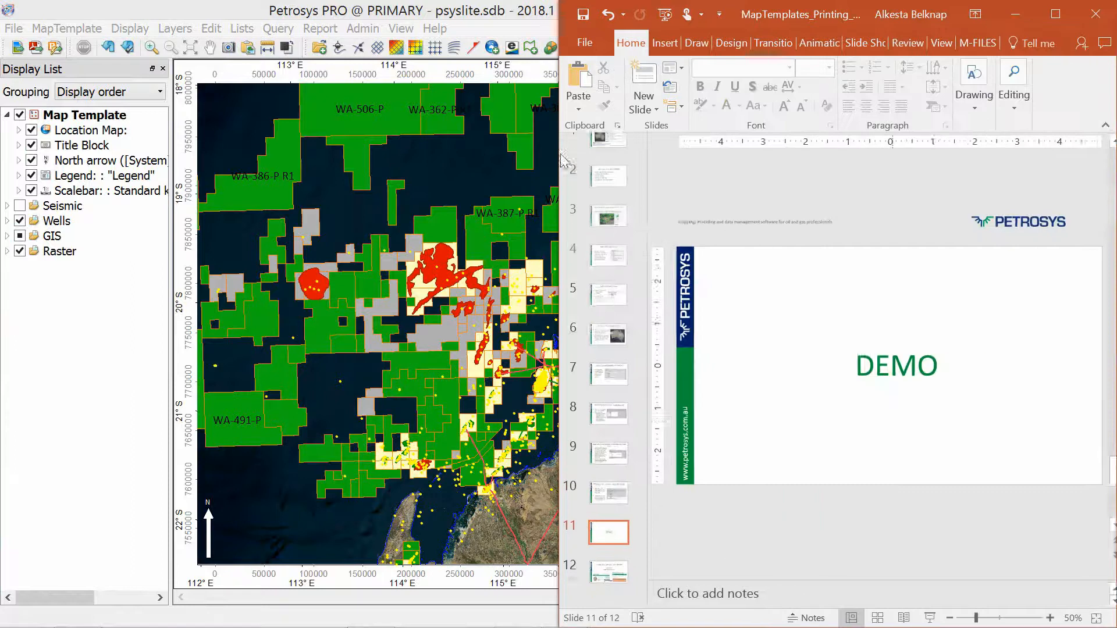
pyautogui.click(56, 50)
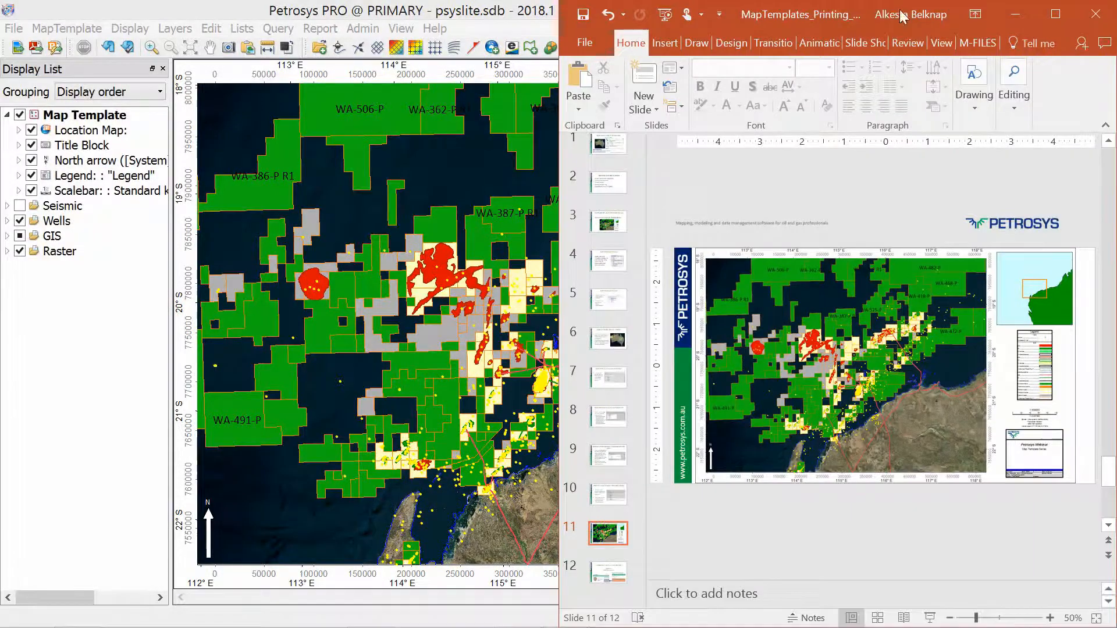
pyautogui.doubleClick(866, 13)
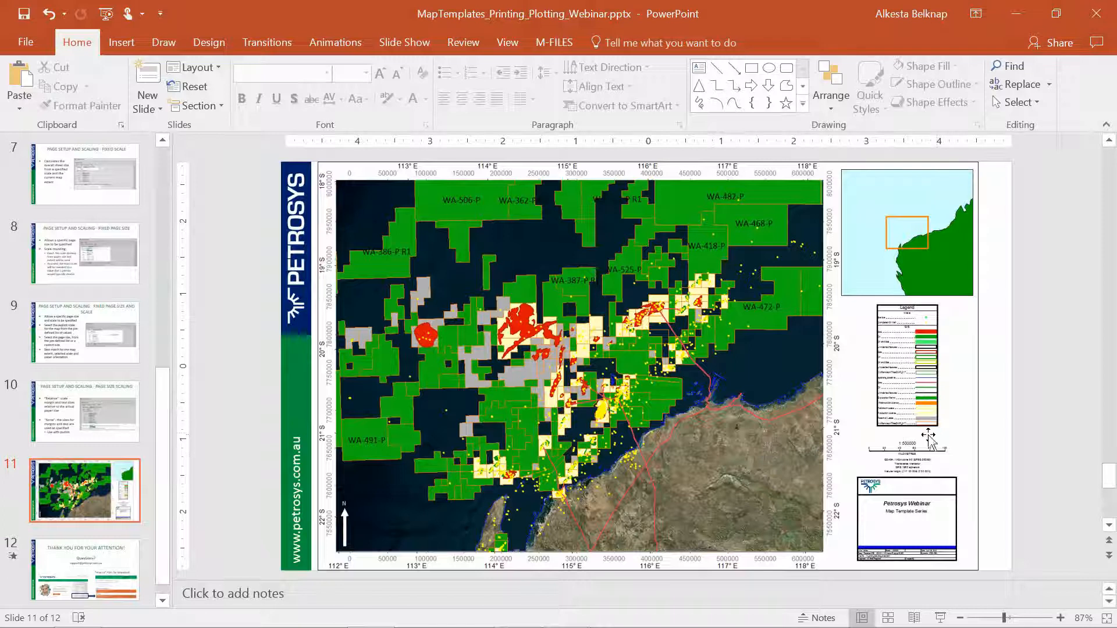
pyautogui.click(1017, 5)
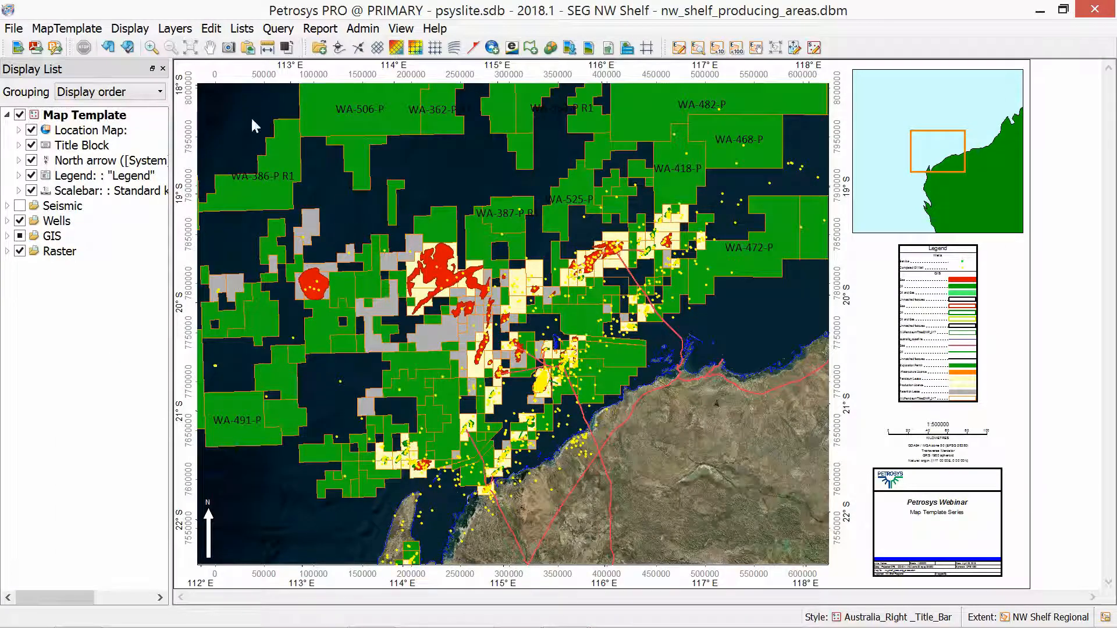
# Open the map template's page setup and scaling settings and set the page size mode to Fixed scale
pyautogui.click(94, 30)
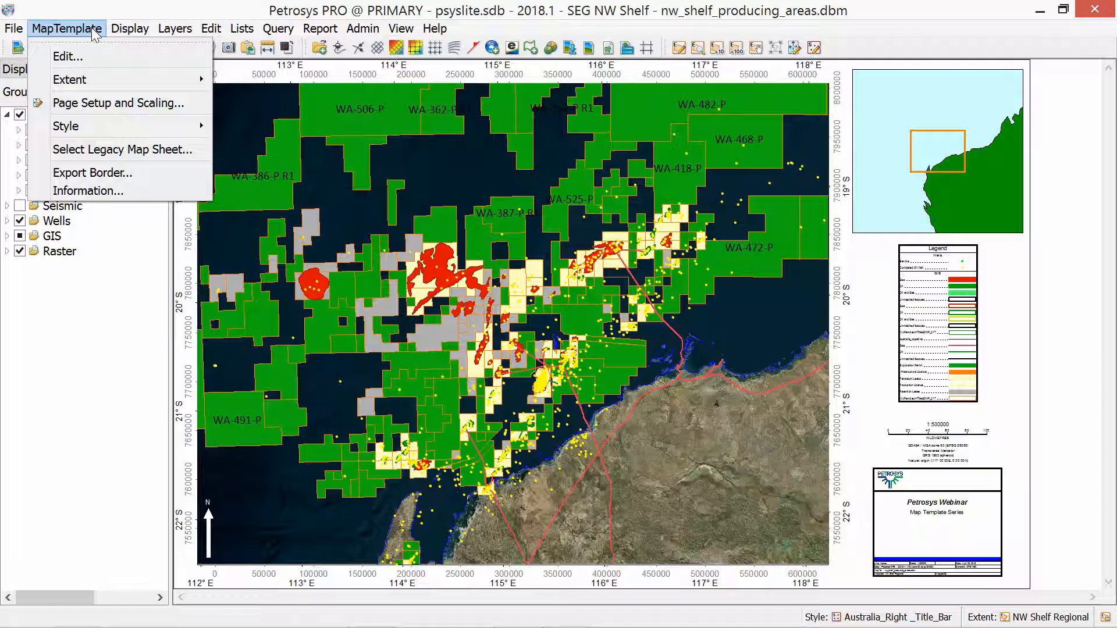
pyautogui.click(93, 103)
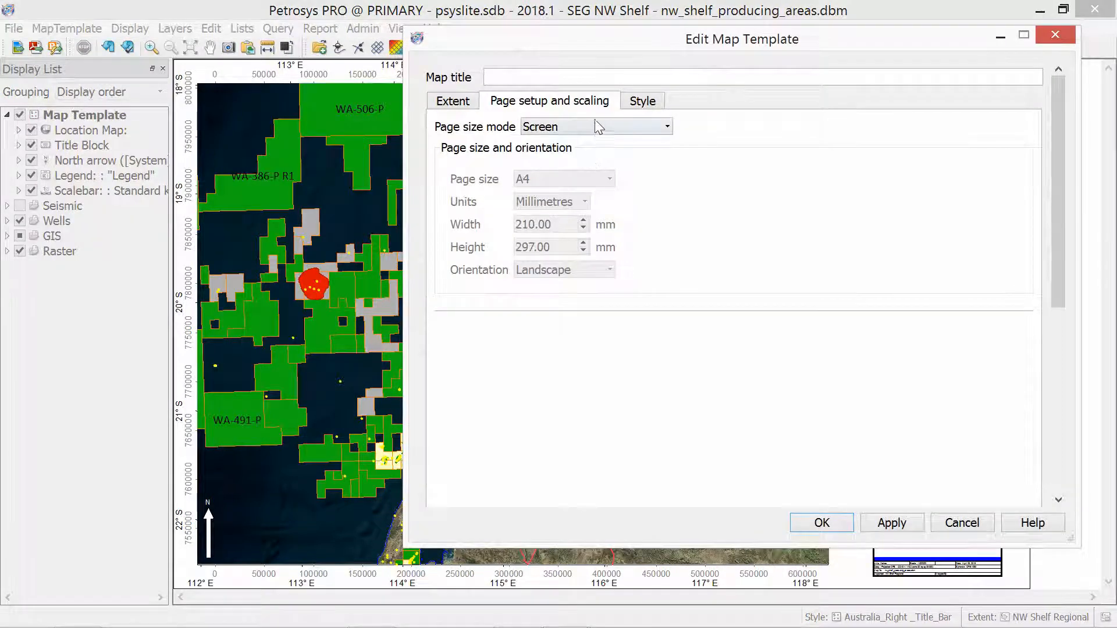
pyautogui.click(595, 124)
pyautogui.click(614, 129)
pyautogui.click(612, 131)
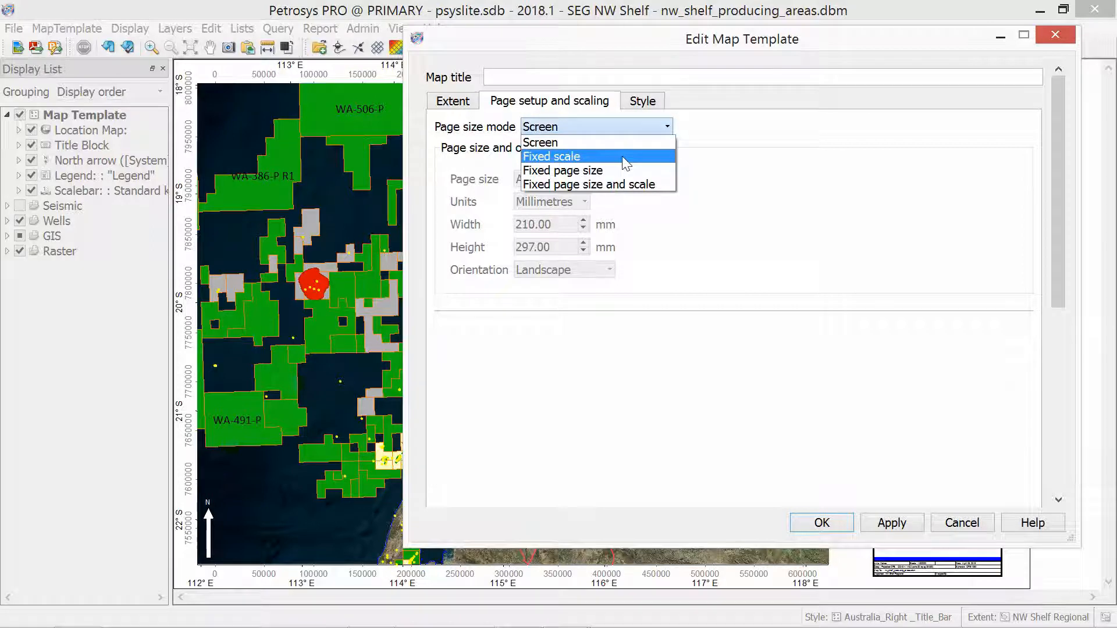
pyautogui.click(622, 156)
# Set the fixed map scale to 1:600000
pyautogui.click(556, 151)
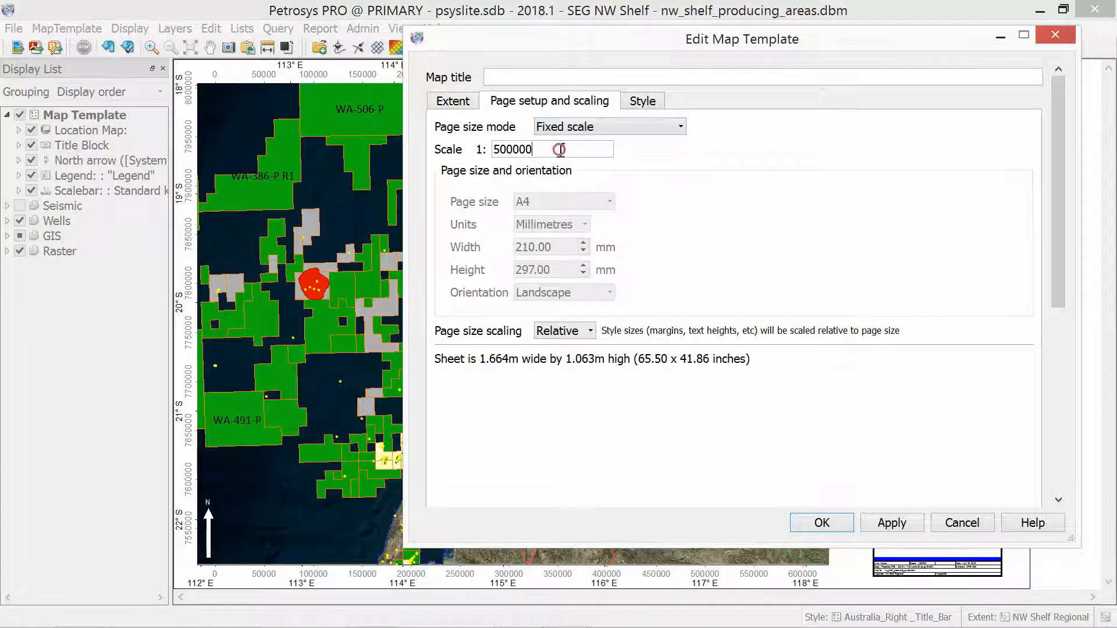
pyautogui.moveTo(546, 152); pyautogui.dragTo(477, 149)
pyautogui.click(540, 151)
pyautogui.click(532, 152)
pyautogui.moveTo(499, 148); pyautogui.dragTo(481, 149)
pyautogui.write('6')
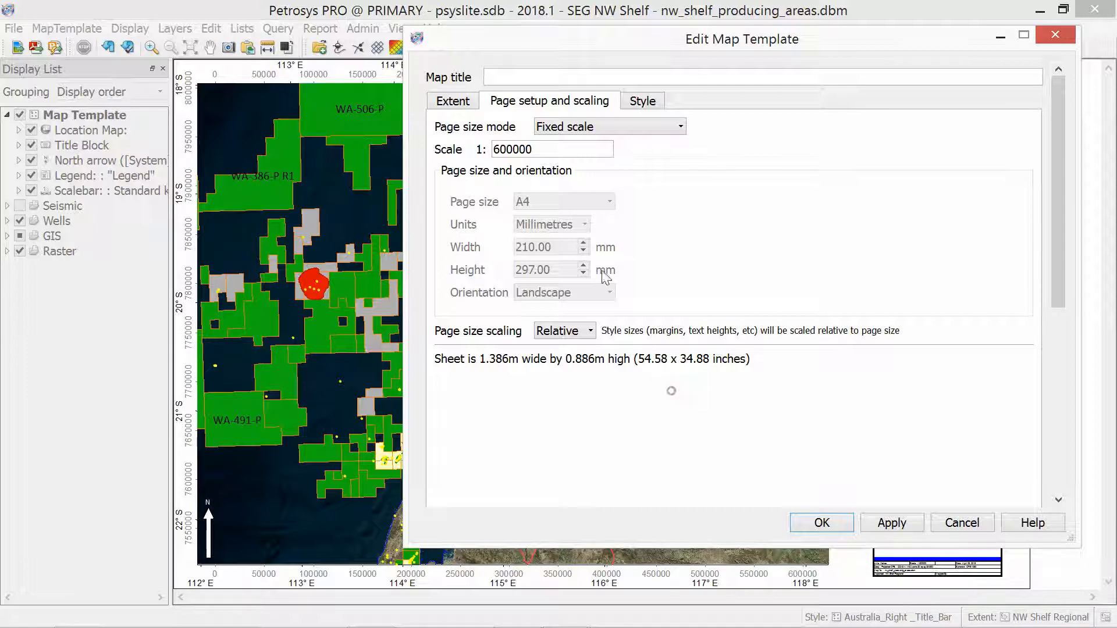
# Try a map scale of 1:600067, and reset the scale to 1:500000
pyautogui.moveTo(557, 153); pyautogui.dragTo(492, 149)
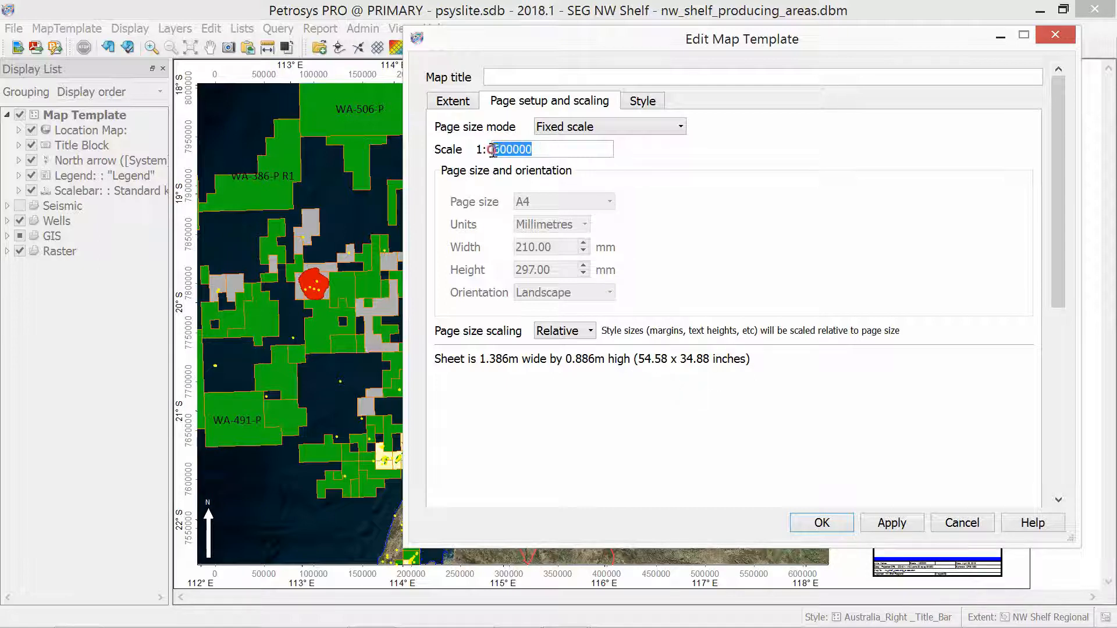
pyautogui.click(509, 149)
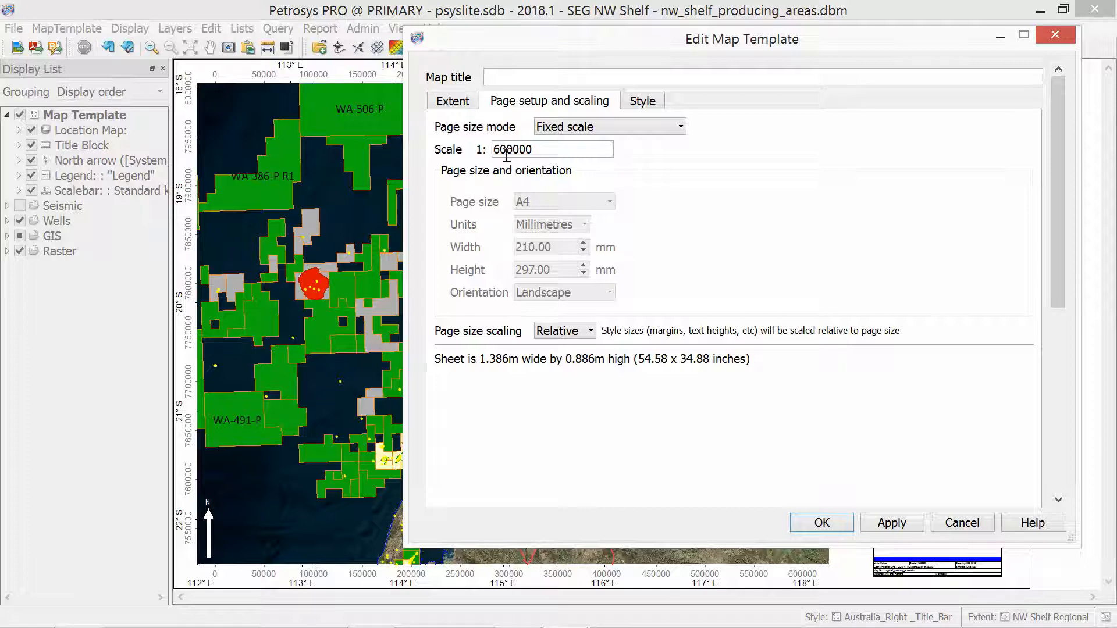
pyautogui.press('BackSpace')
pyautogui.press('BackSpace')
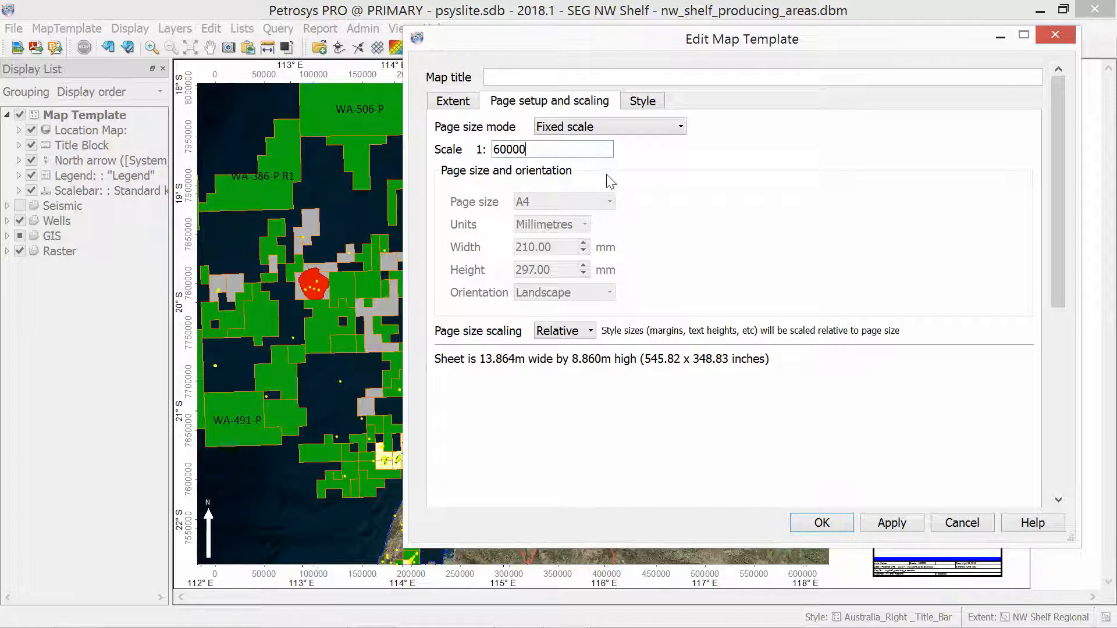
pyautogui.write('0067')
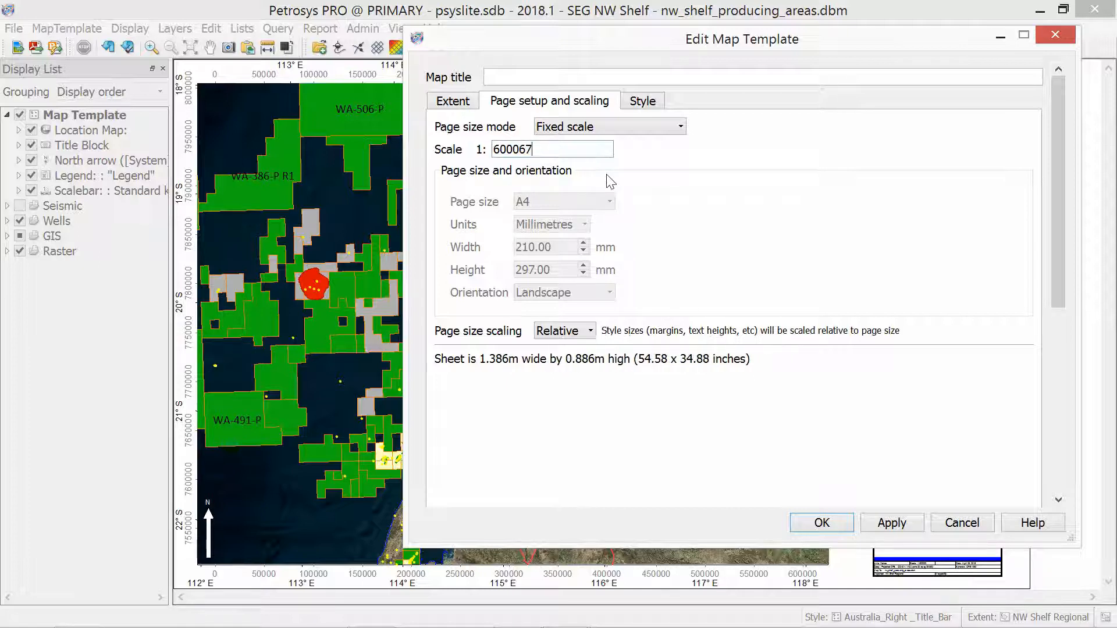
pyautogui.moveTo(569, 152); pyautogui.dragTo(441, 149)
pyautogui.write('500000')
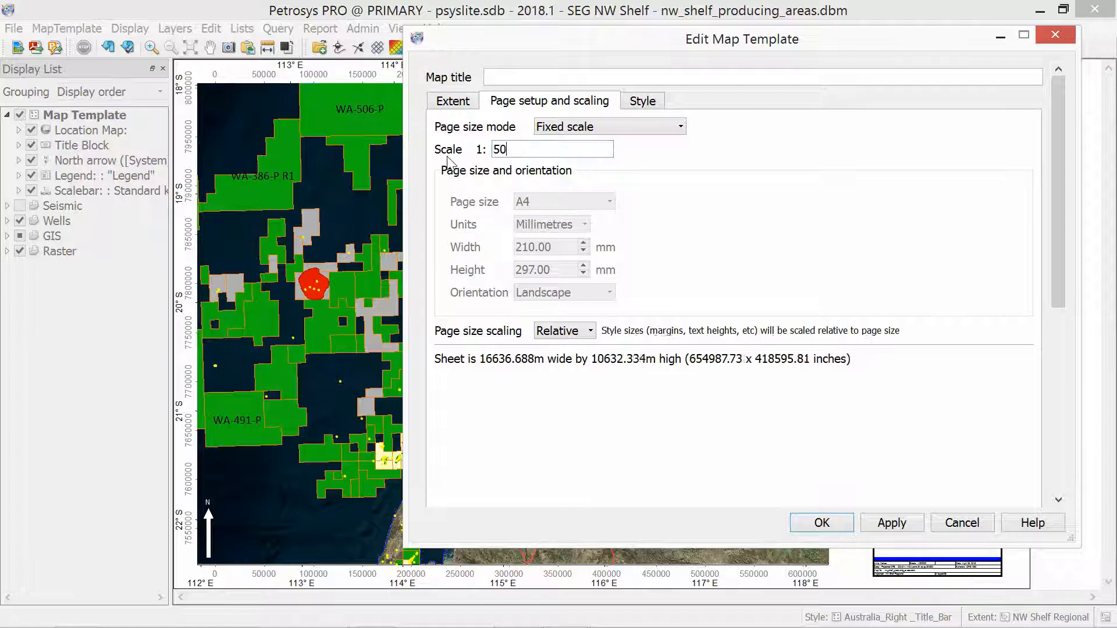
# Set the page size mode to Fixed page size
pyautogui.click(643, 127)
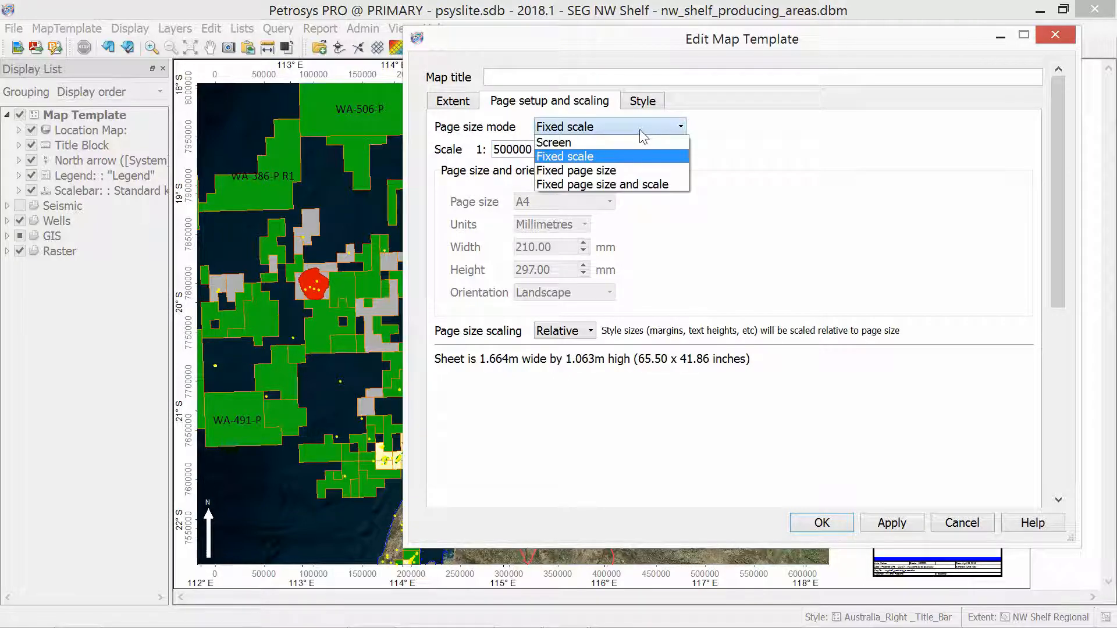
pyautogui.click(678, 127)
pyautogui.click(678, 126)
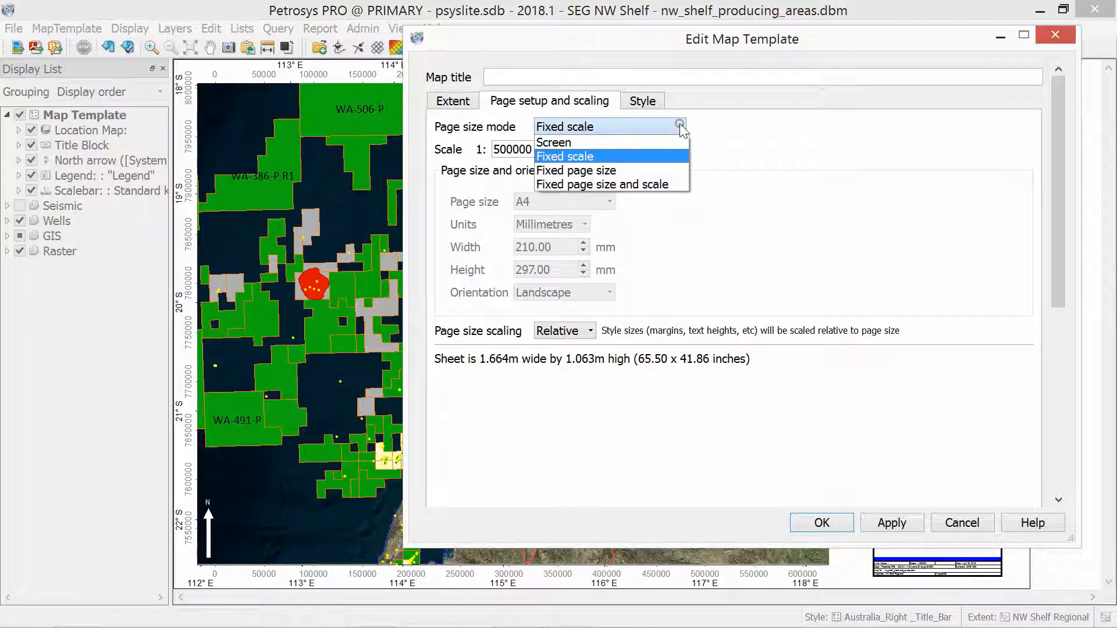
pyautogui.click(602, 170)
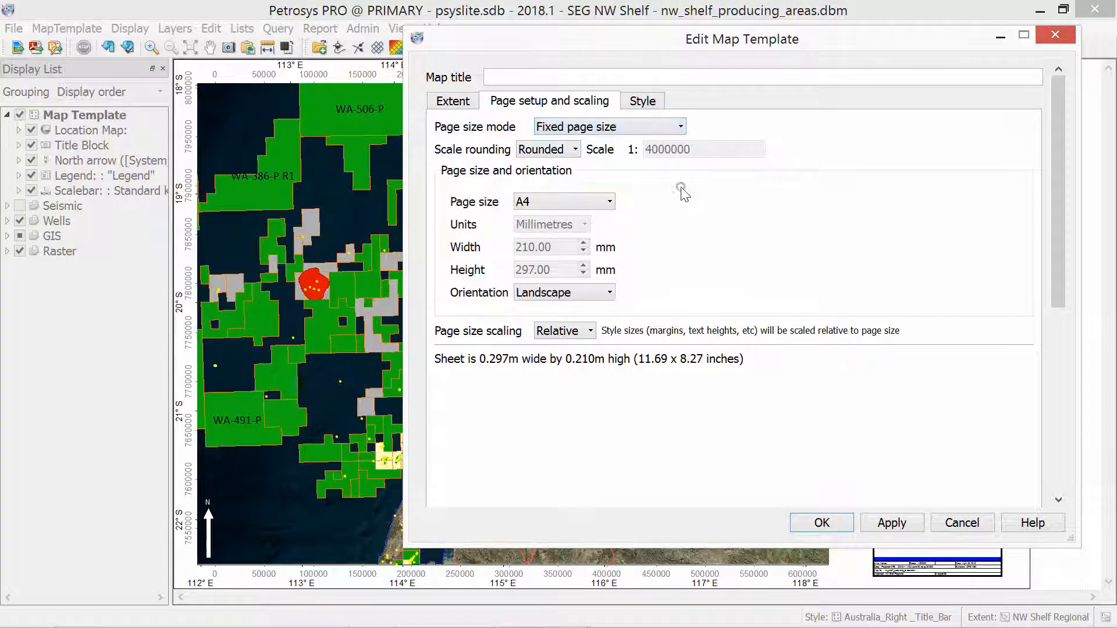
# Set the page size to Custom and examine its width, height and orientation options, keeping them as they are
pyautogui.click(594, 203)
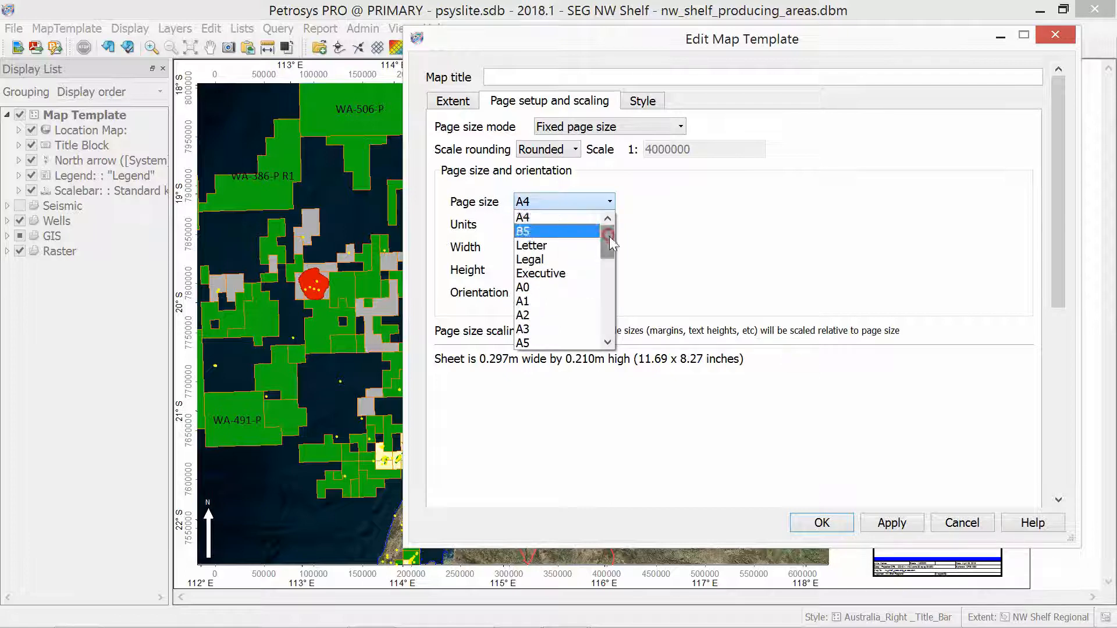
pyautogui.moveTo(609, 236); pyautogui.dragTo(609, 309)
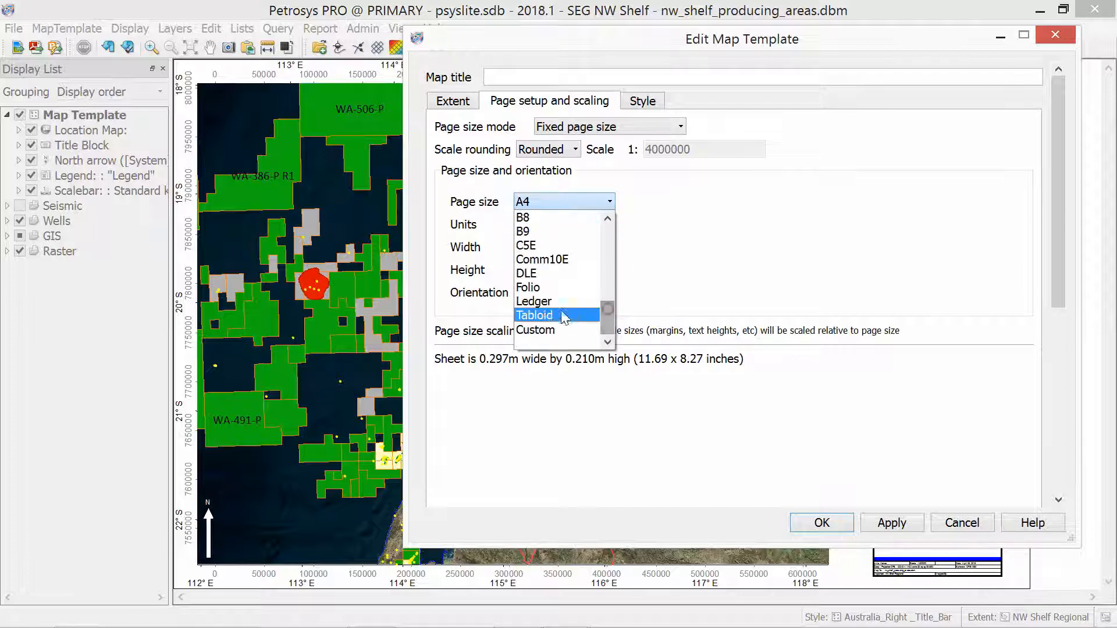
pyautogui.click(526, 331)
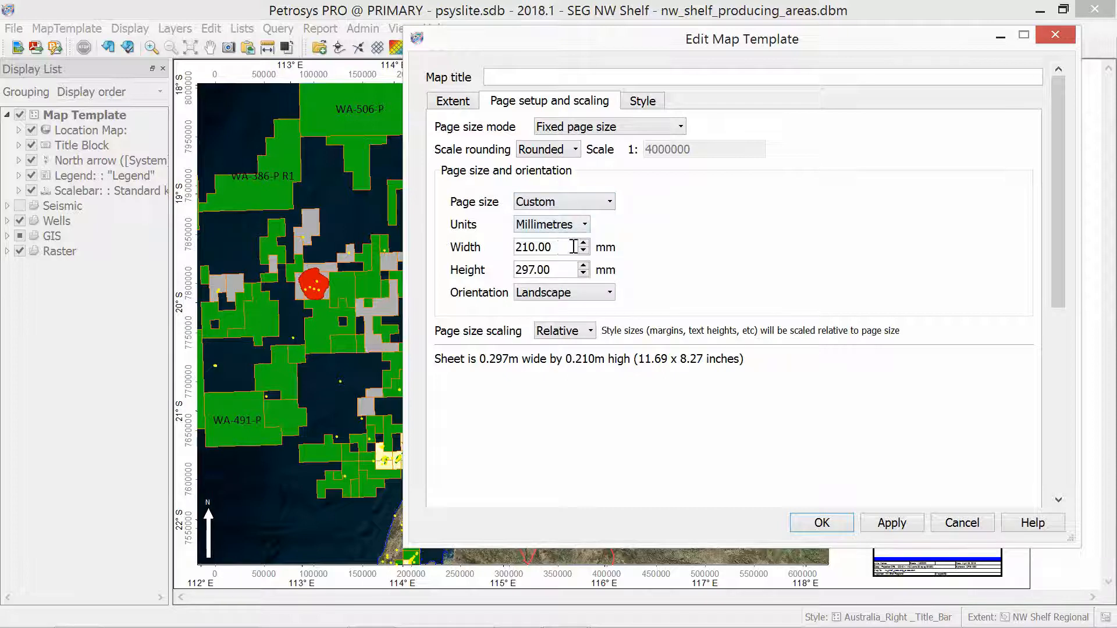
pyautogui.moveTo(554, 247); pyautogui.dragTo(499, 244)
pyautogui.moveTo(552, 268); pyautogui.dragTo(493, 272)
pyautogui.click(653, 260)
pyautogui.click(600, 294)
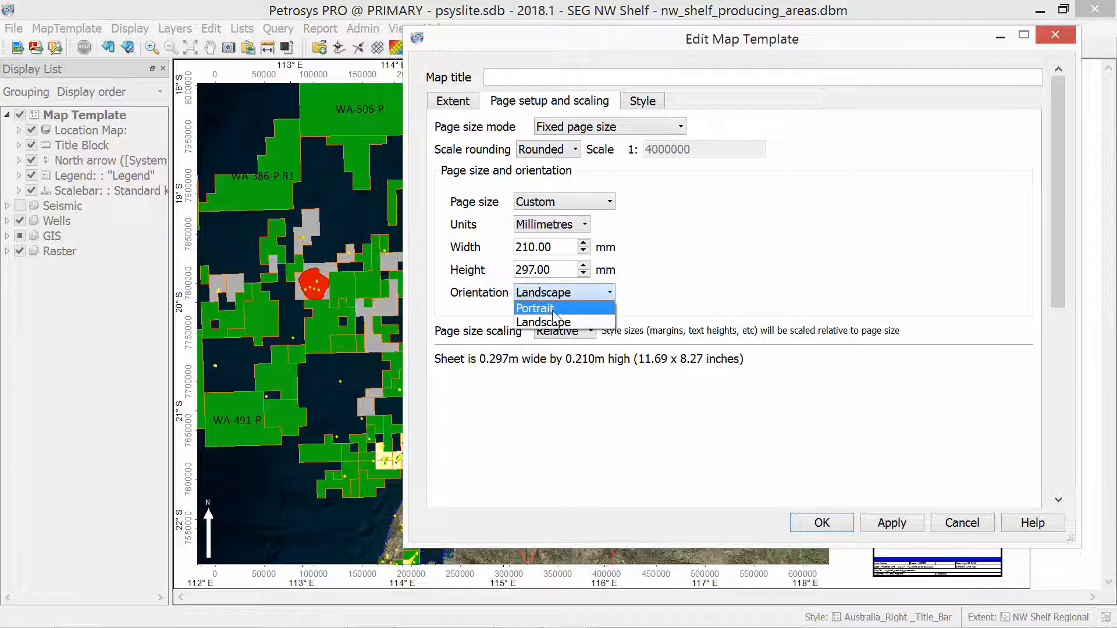
pyautogui.click(713, 254)
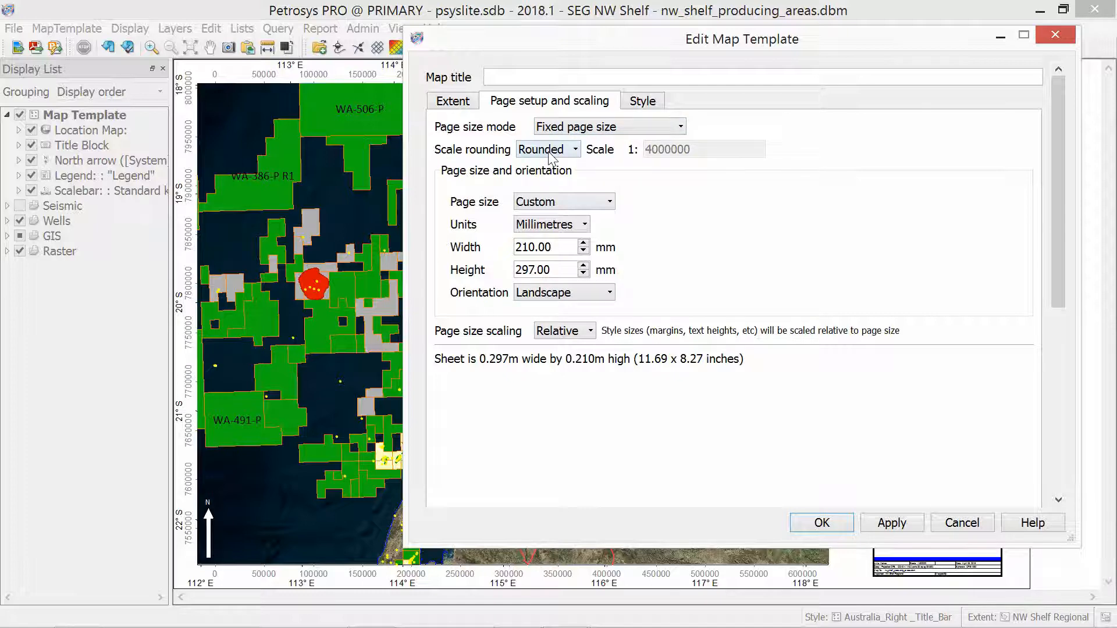
# Set the page size to B9
pyautogui.click(559, 205)
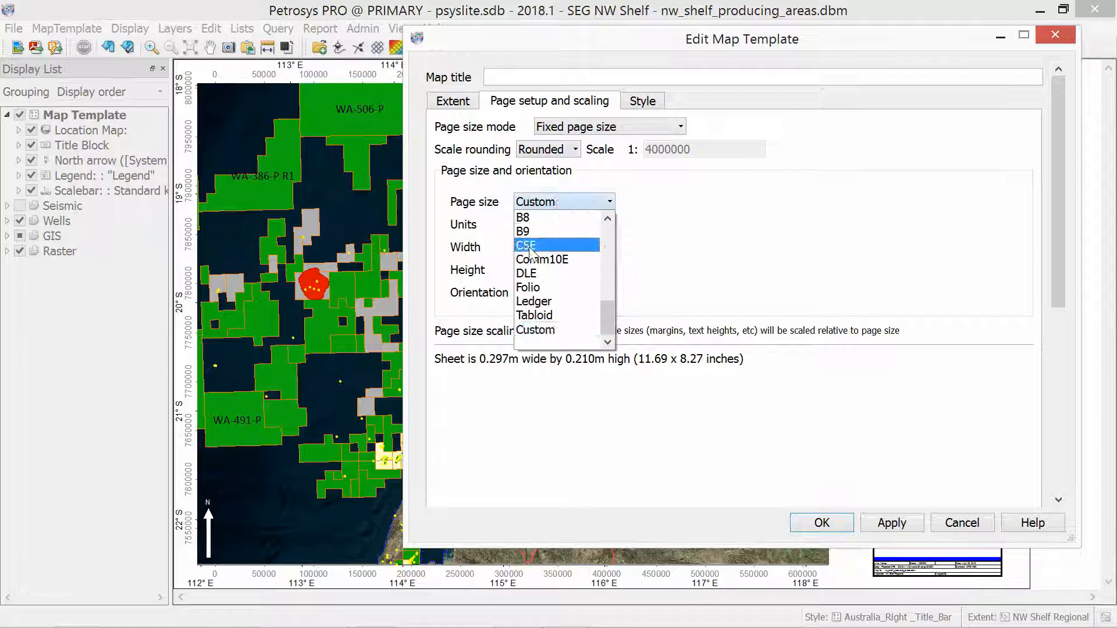
pyautogui.click(527, 231)
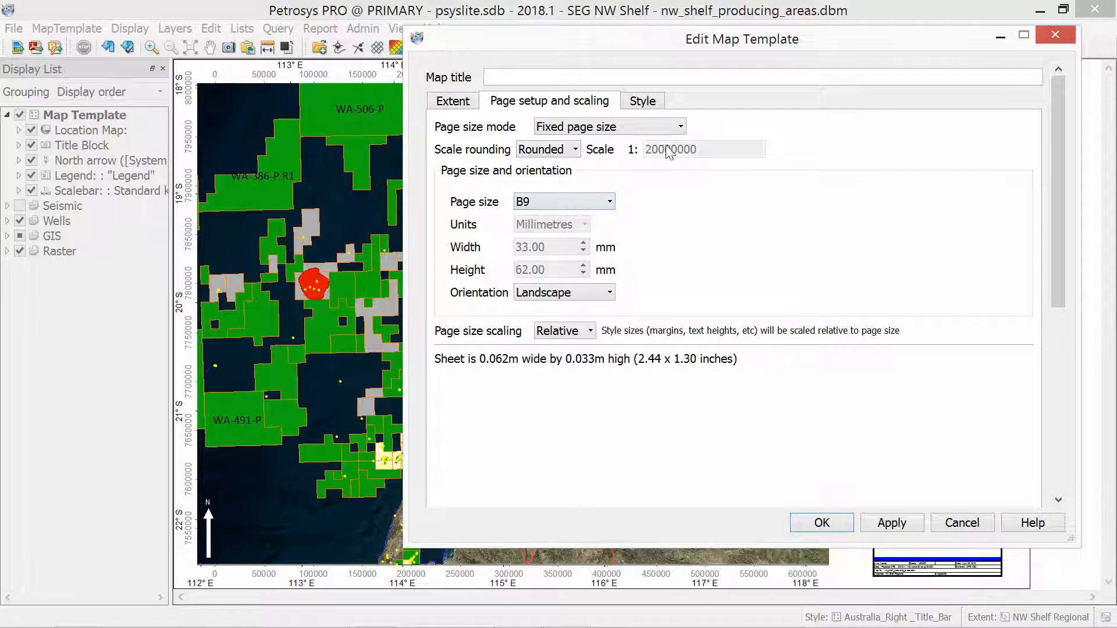
# Set the scale rounding to Exact for the fixed page size
pyautogui.click(557, 153)
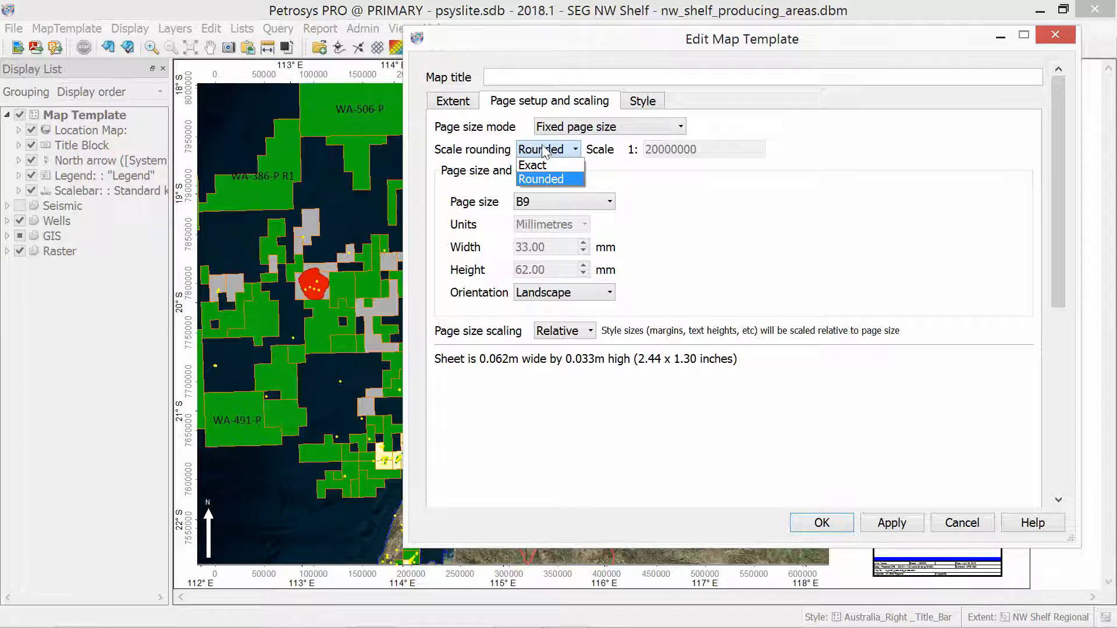
pyautogui.click(646, 185)
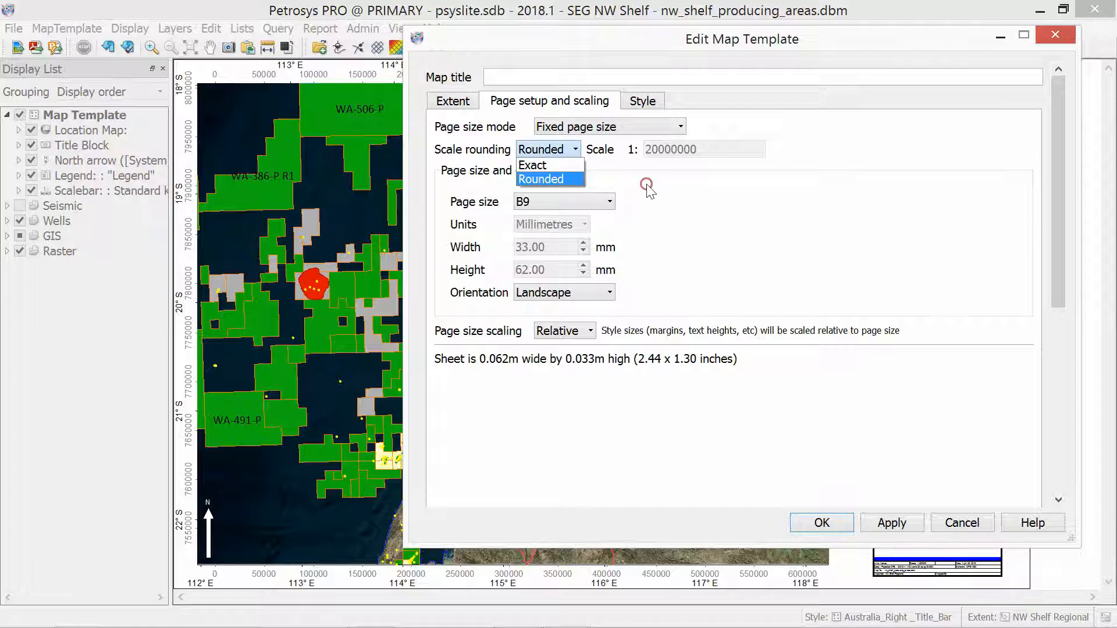
pyautogui.click(556, 153)
pyautogui.click(541, 165)
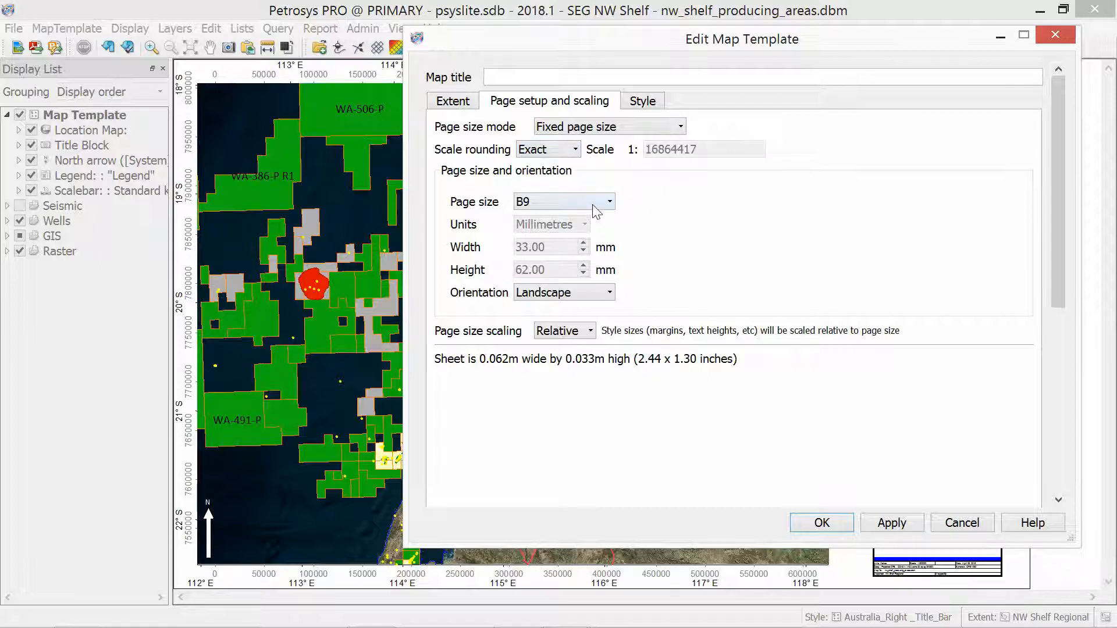
# Change the page size mode to Fixed page size and scale, and set the scale to 1:550000
pyautogui.click(570, 130)
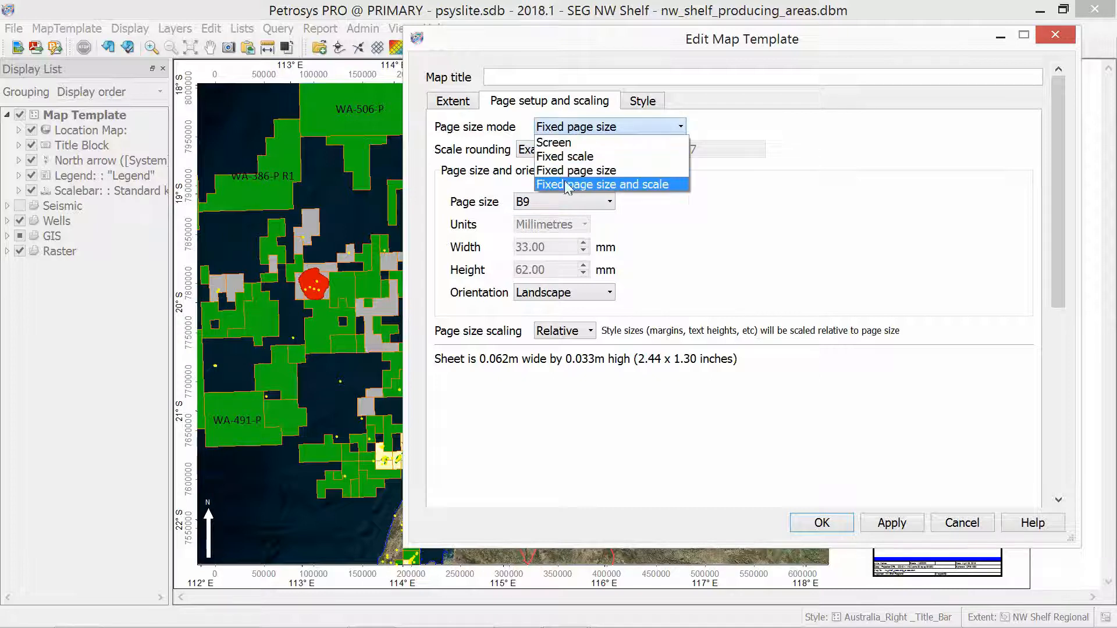
pyautogui.click(668, 185)
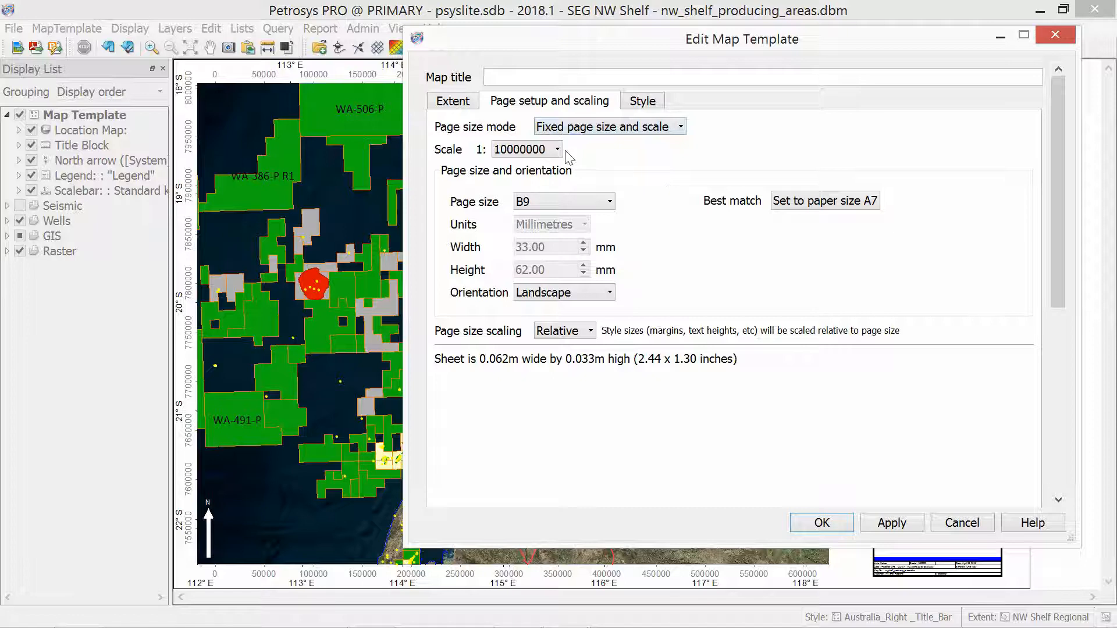
pyautogui.click(525, 151)
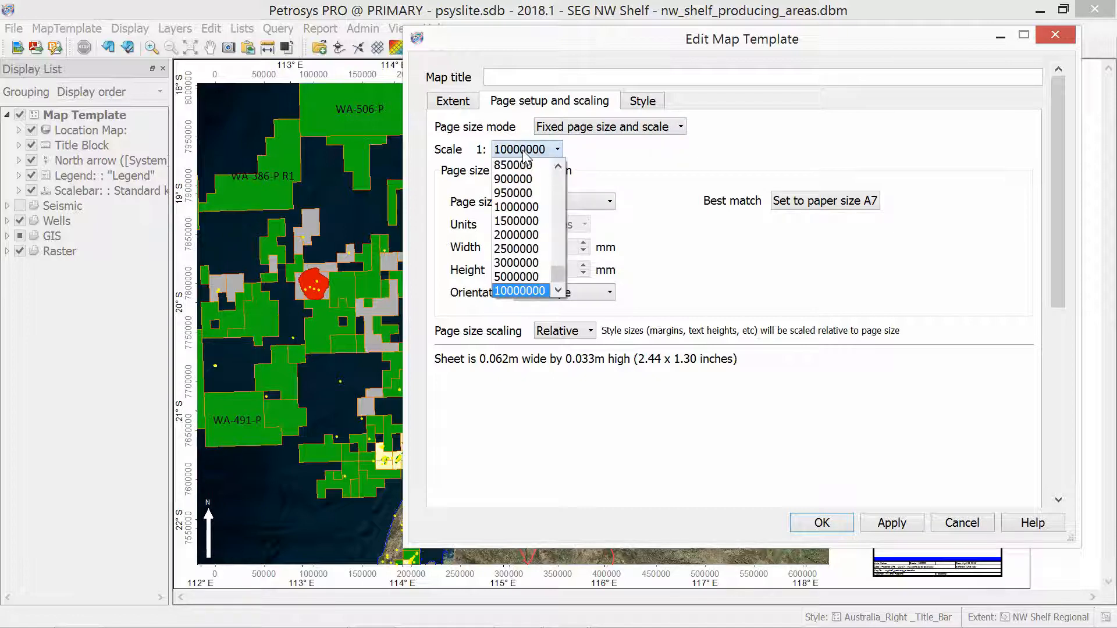
pyautogui.moveTo(558, 275)
pyautogui.mouseDown()
pyautogui.moveTo(560, 170)
pyautogui.moveTo(558, 256)
pyautogui.mouseUp()
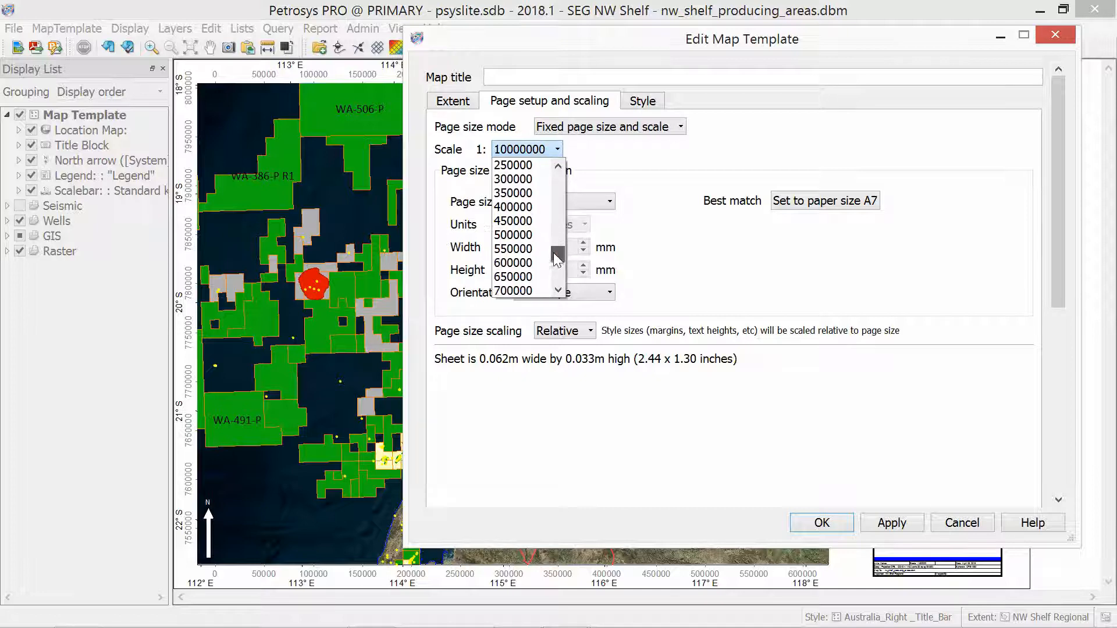
pyautogui.click(521, 250)
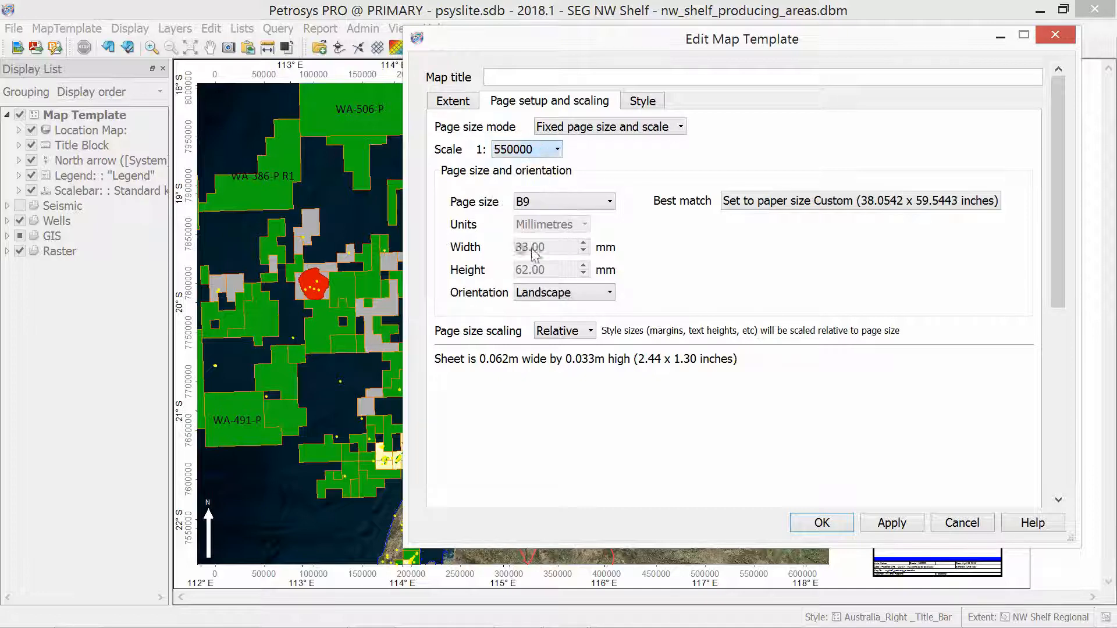
# Set the page size to A0, and replace it with the suggested best-match custom paper size
pyautogui.click(547, 204)
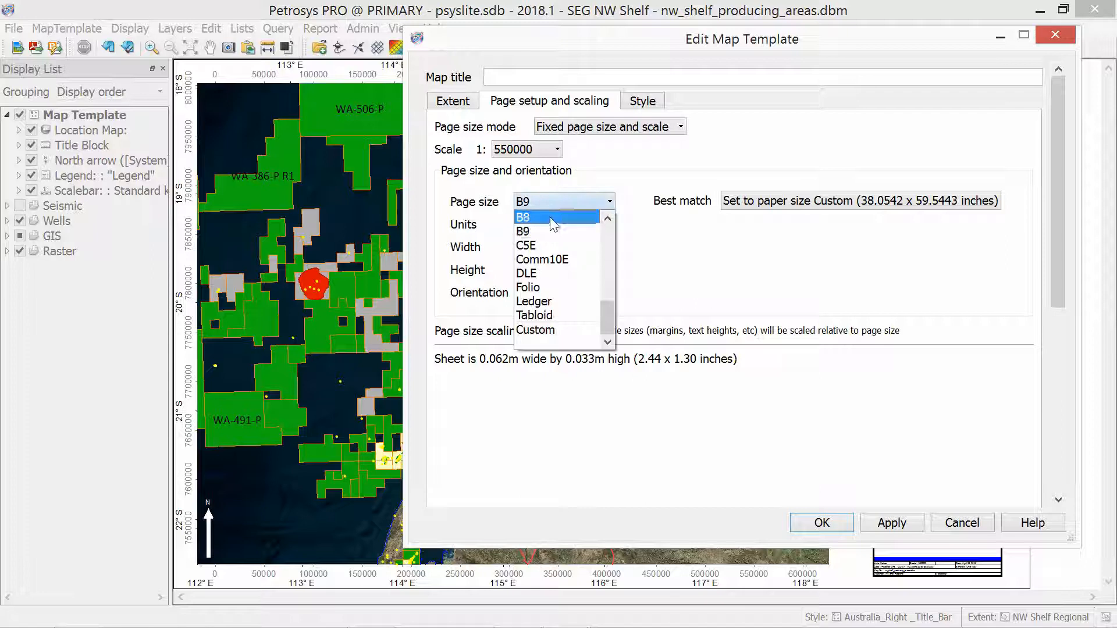
pyautogui.scroll(4, 541, 253)
pyautogui.scroll(3, 540, 253)
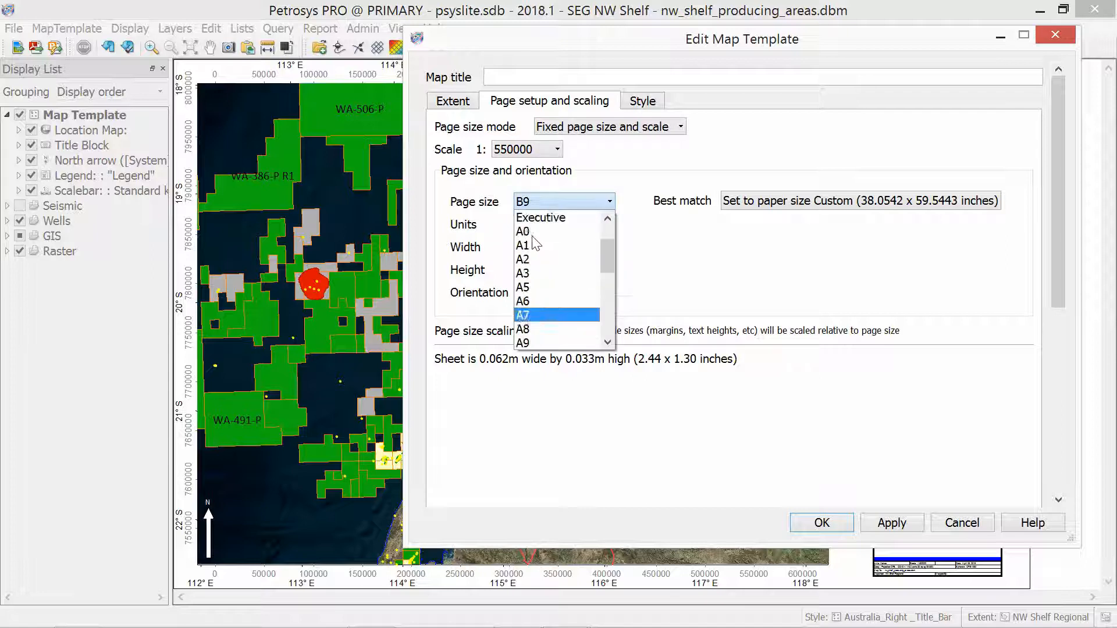
pyautogui.click(532, 232)
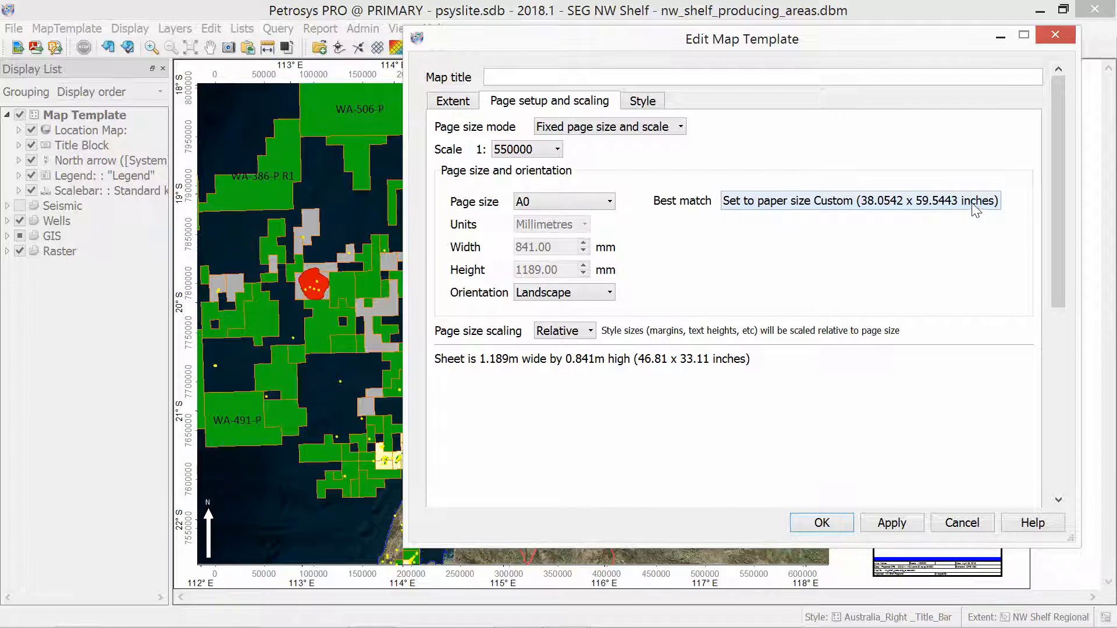
pyautogui.click(837, 200)
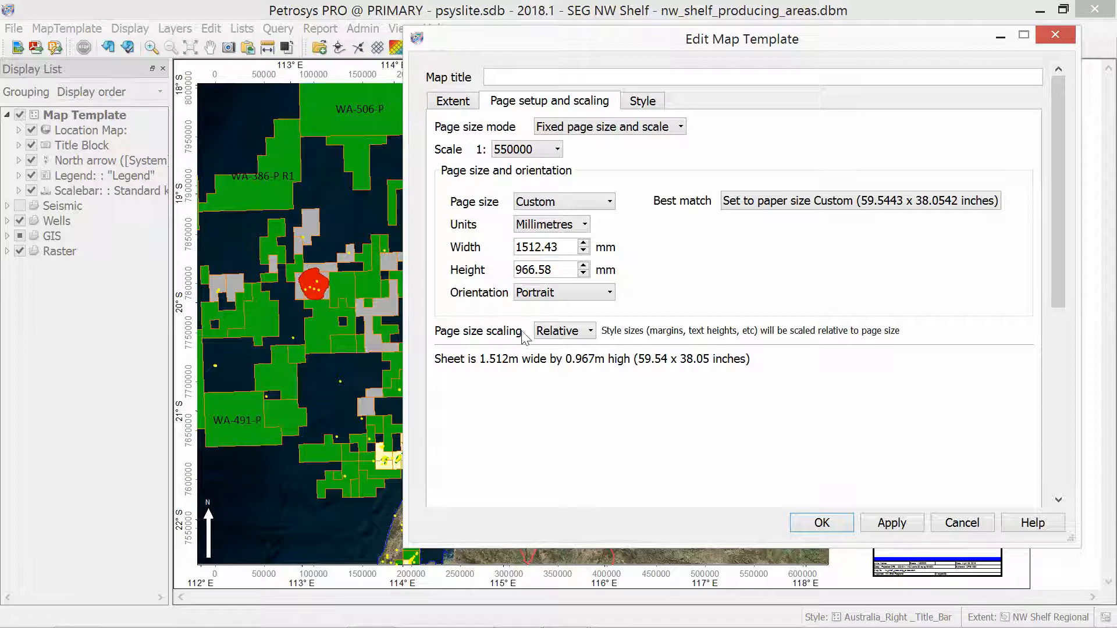
# Reselect the Fixed page size and scale mode, and try None as the page size scaling
pyautogui.click(656, 127)
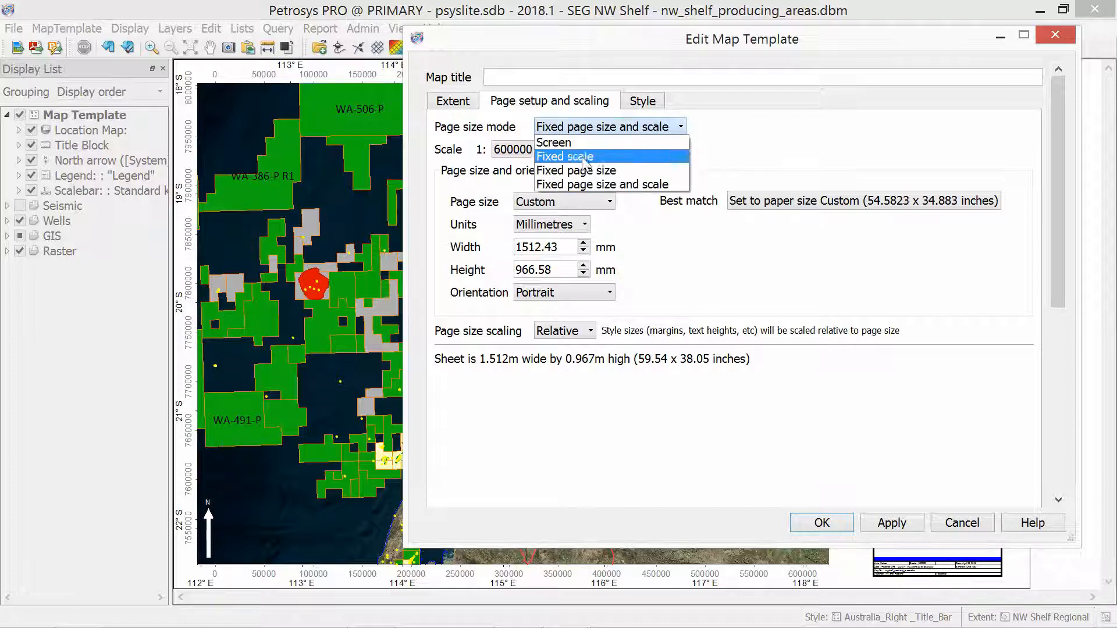
pyautogui.click(678, 185)
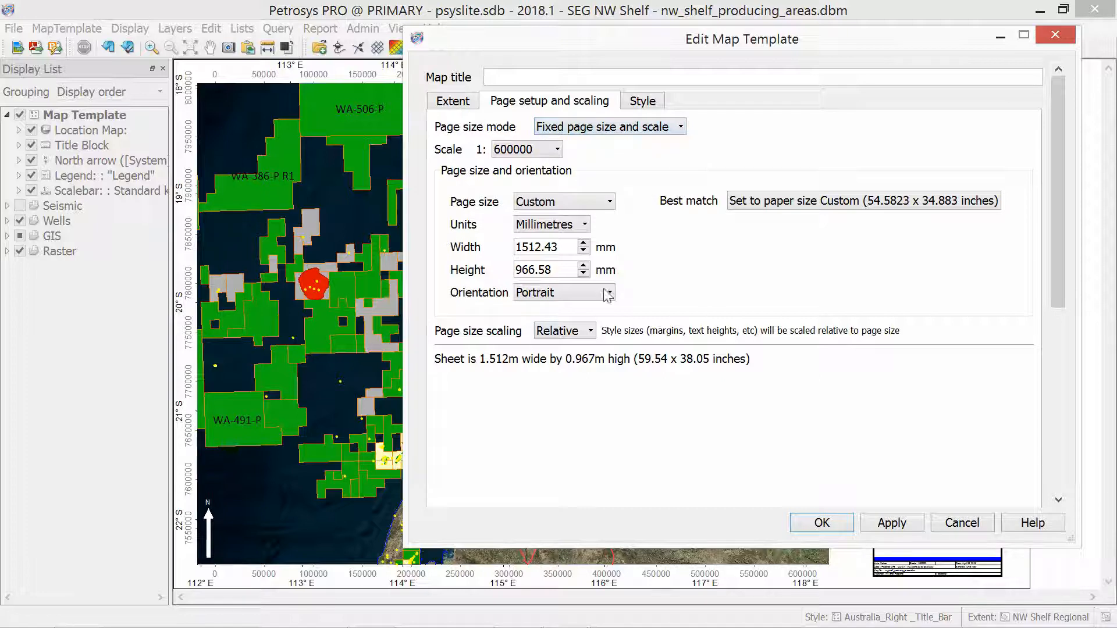
pyautogui.click(576, 330)
pyautogui.click(569, 346)
pyautogui.click(586, 333)
pyautogui.click(569, 362)
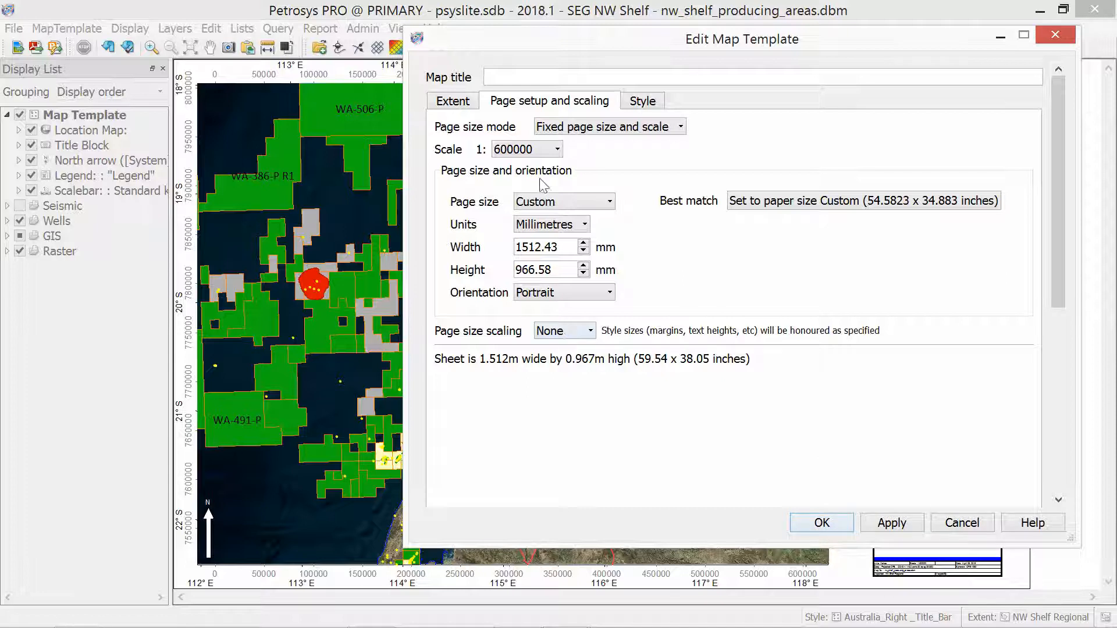
# Set the page size scaling to Relative, and accept the template changes while retaining all manual overpost corrections
pyautogui.click(562, 331)
pyautogui.click(568, 349)
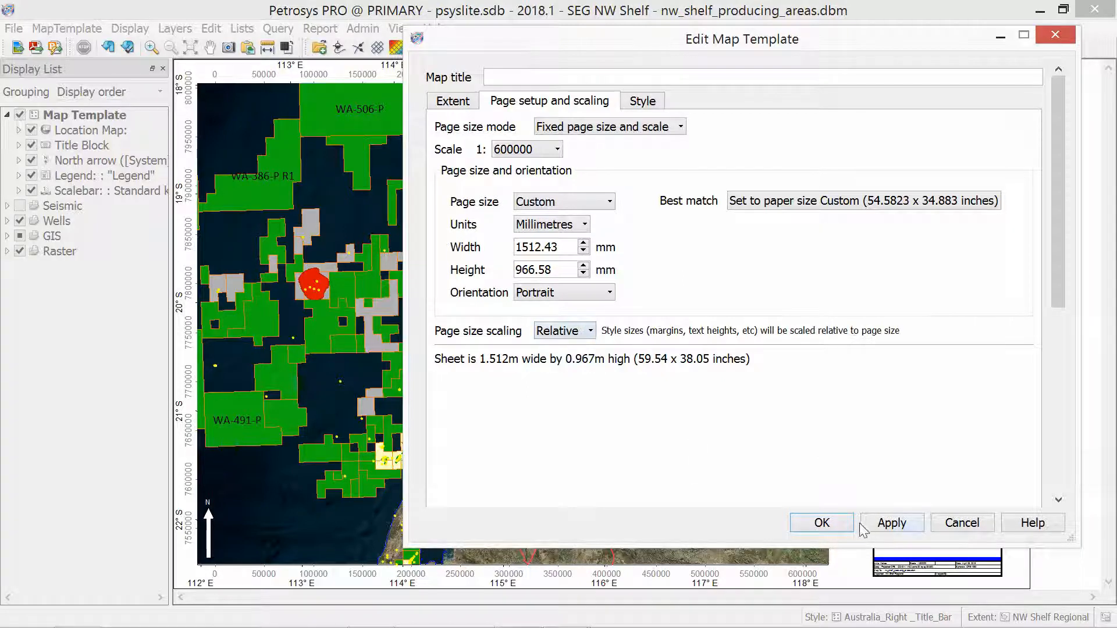
pyautogui.click(821, 523)
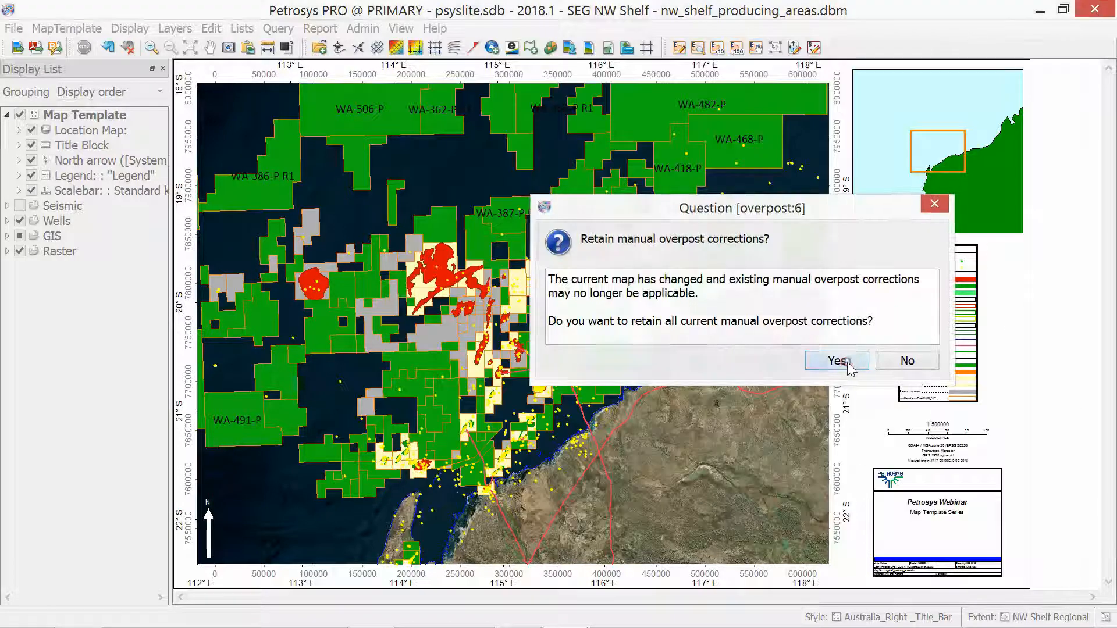
pyautogui.click(846, 367)
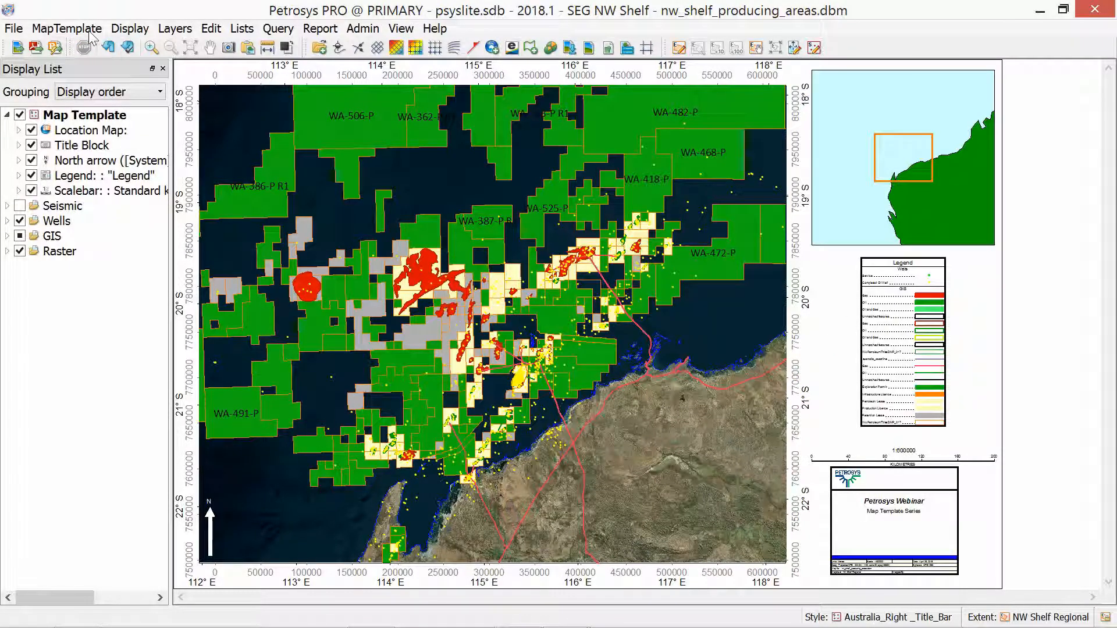
# Reopen the map template's page setup and scaling settings, and redraw the map with page size scaling set to None
pyautogui.click(66, 28)
pyautogui.moveTo(198, 79)
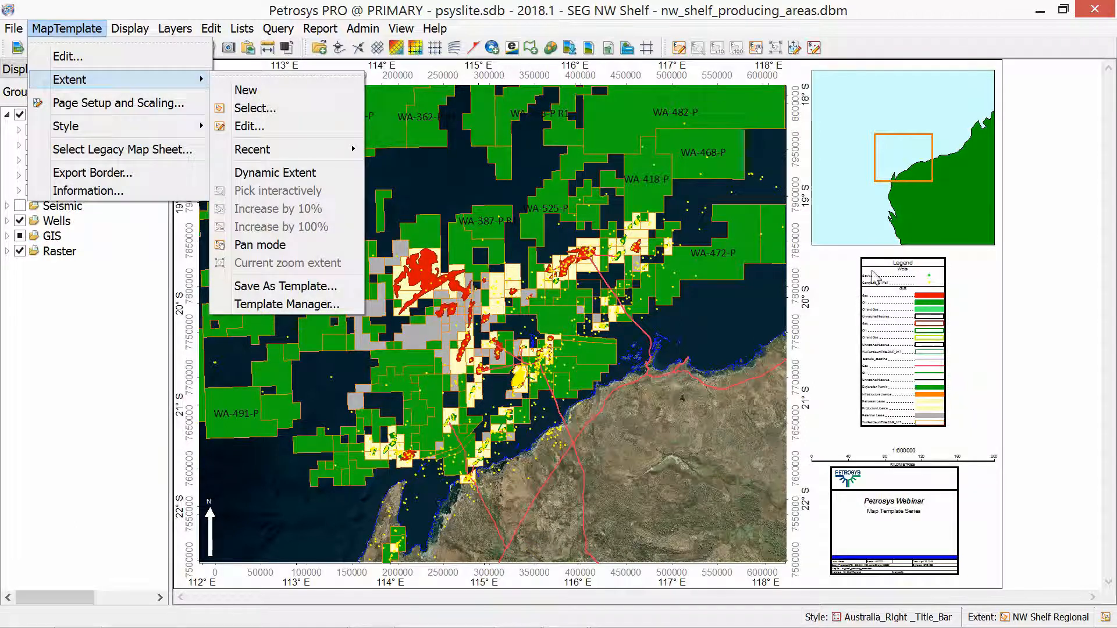
pyautogui.moveTo(93, 125)
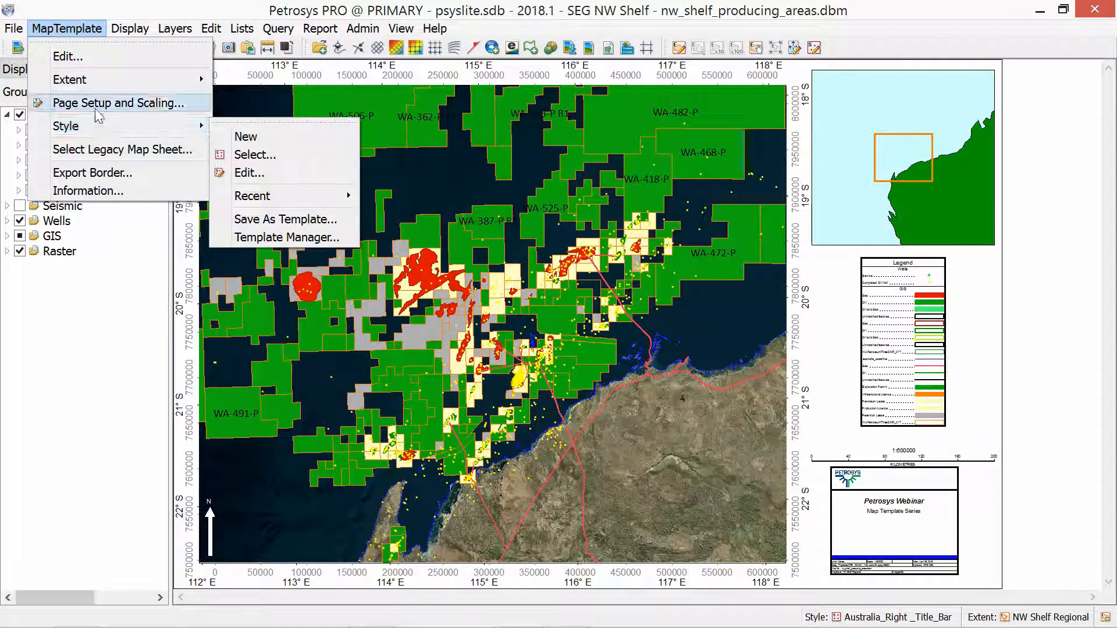
pyautogui.click(93, 103)
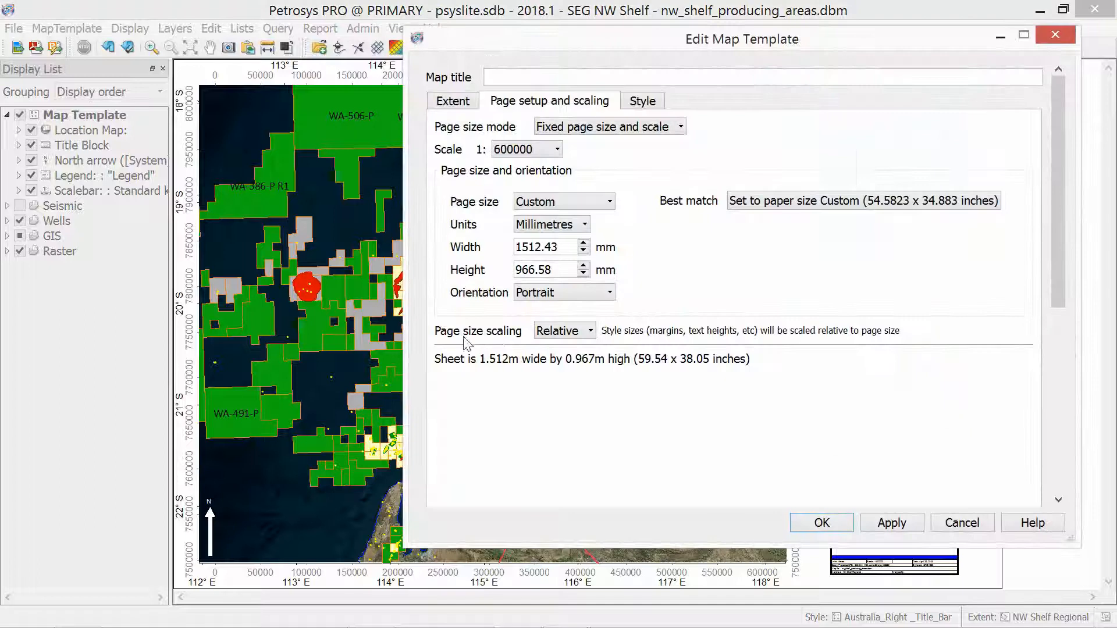
pyautogui.click(588, 331)
pyautogui.click(578, 362)
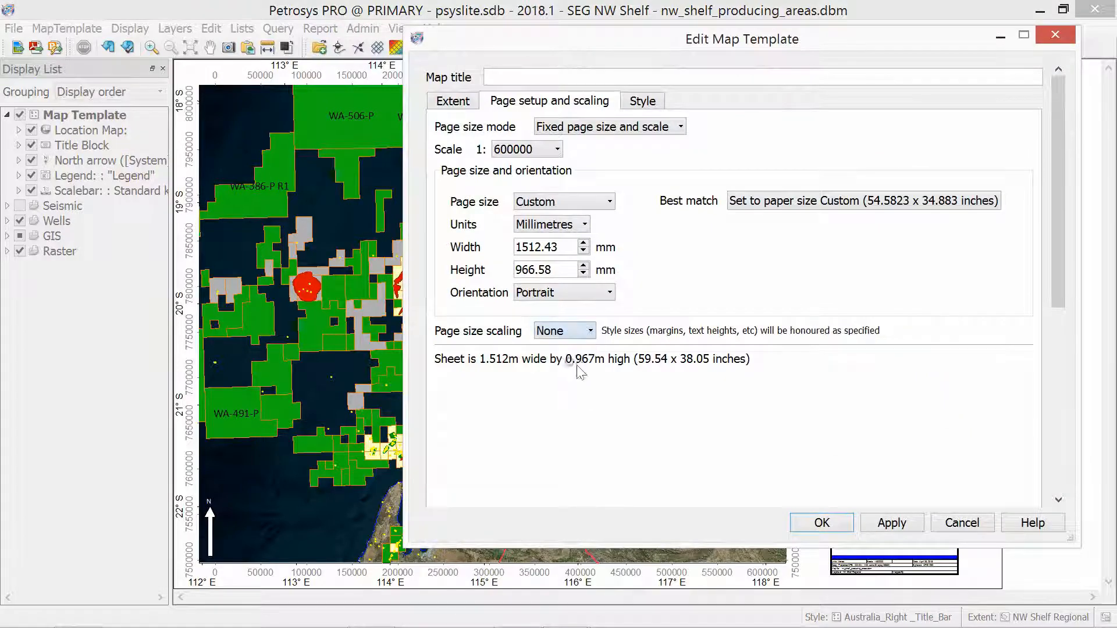
pyautogui.click(820, 522)
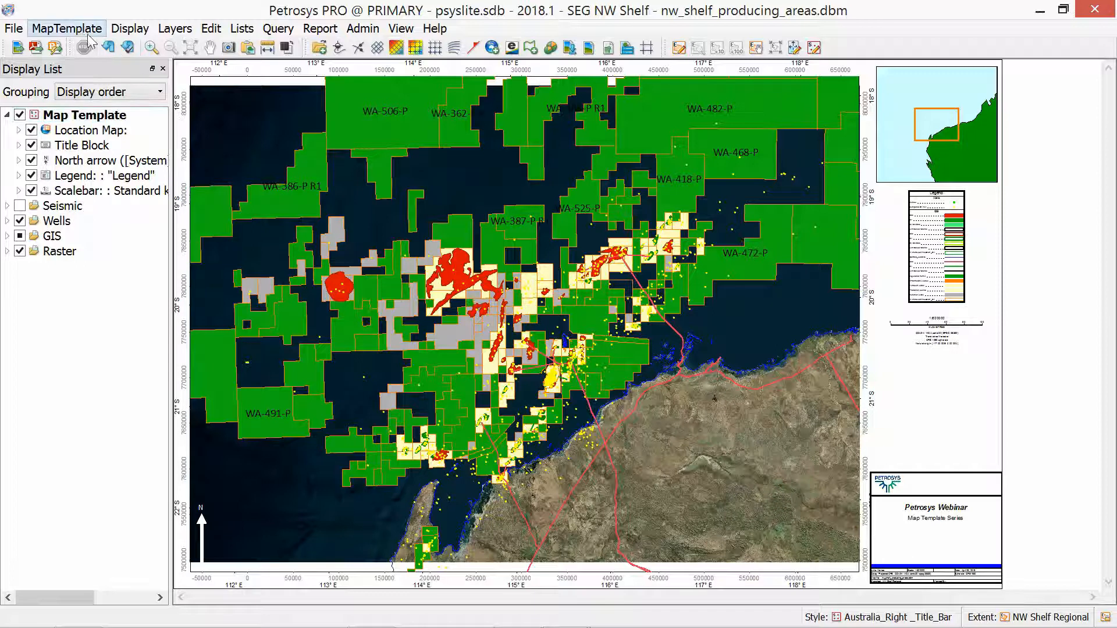
# Return to the page setup and scaling settings, and redraw the map with page size scaling set to Relative
pyautogui.click(67, 28)
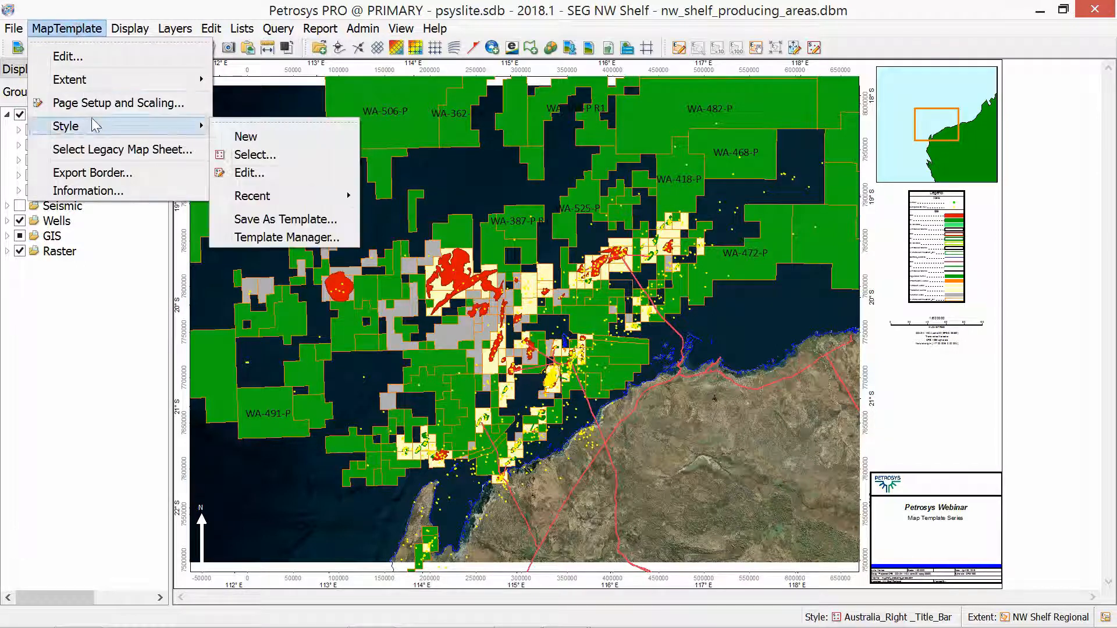
pyautogui.click(91, 102)
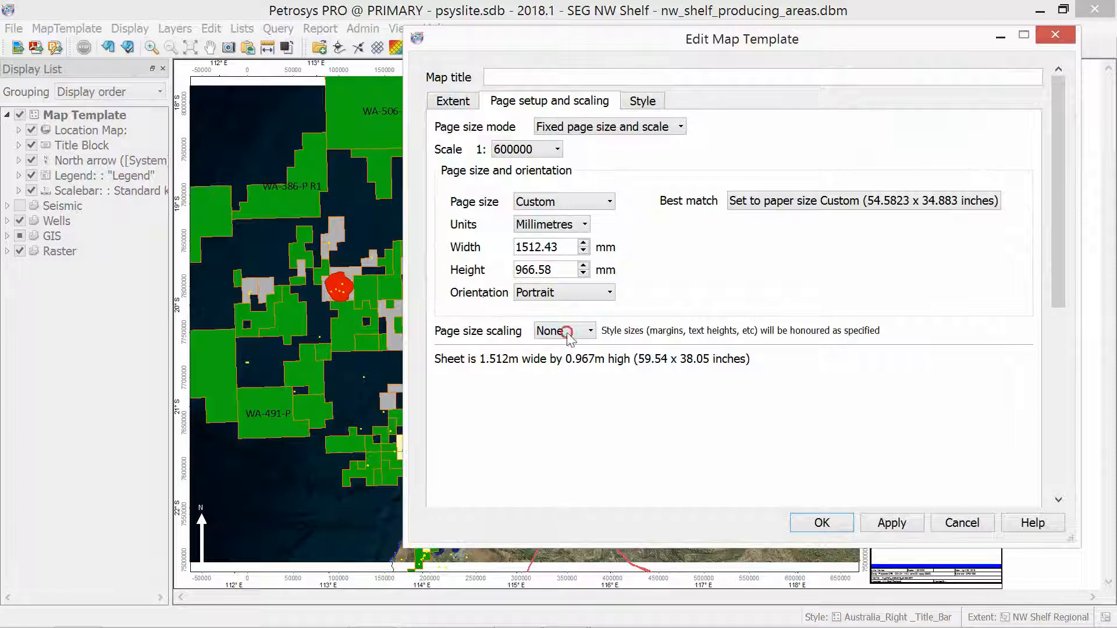
pyautogui.click(567, 332)
pyautogui.click(561, 347)
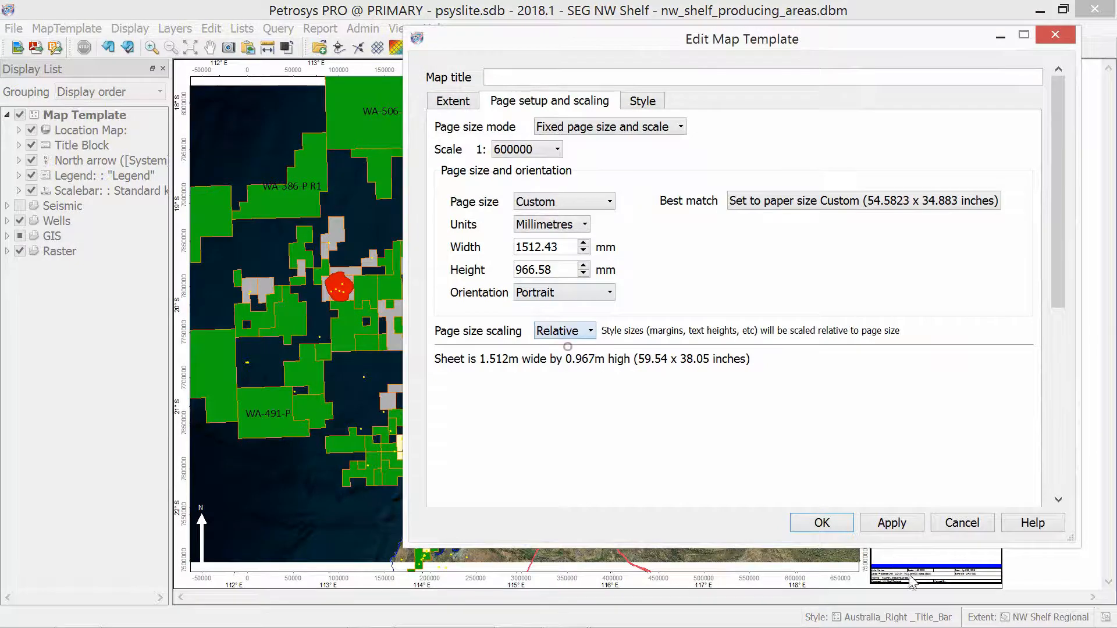
pyautogui.click(821, 522)
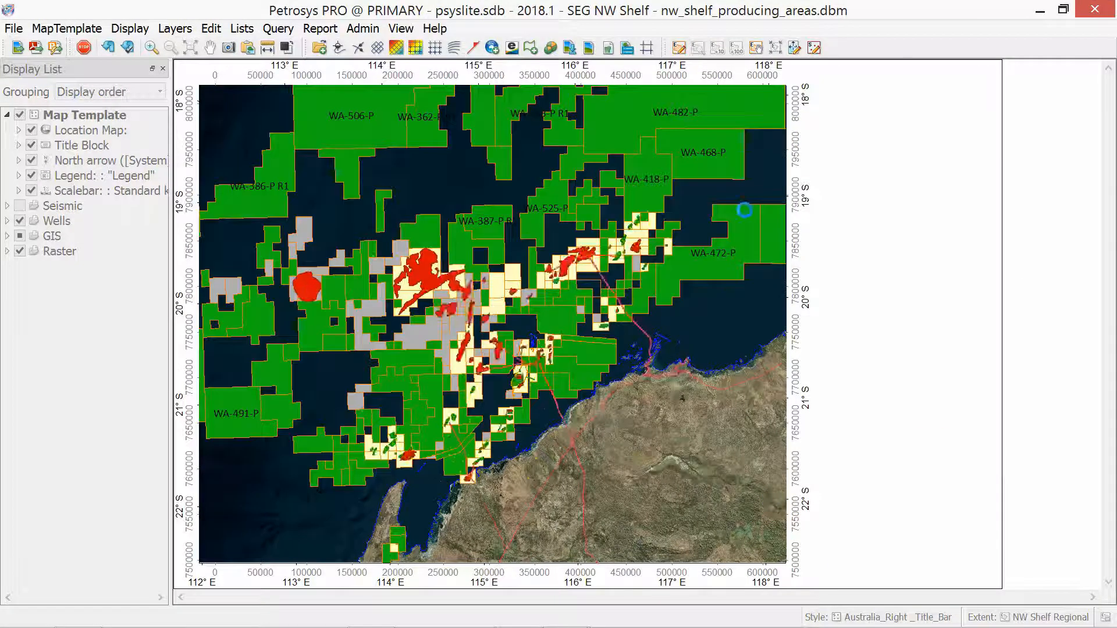